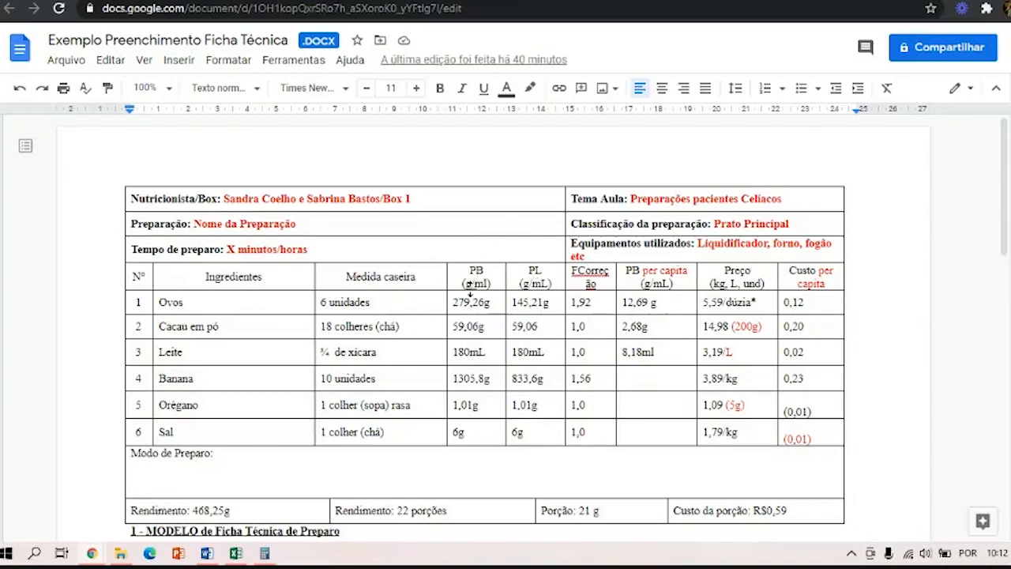
Switch to Calculator and divide the eggs' gross weight 279,26 by their net weight 145,21 to get the correction factor.
click(265, 553)
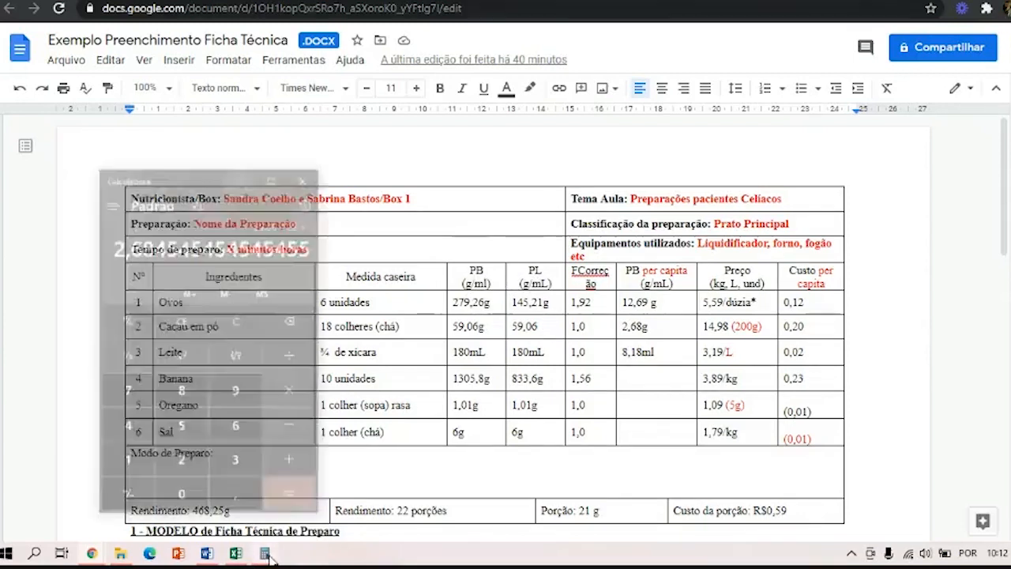
click(166, 285)
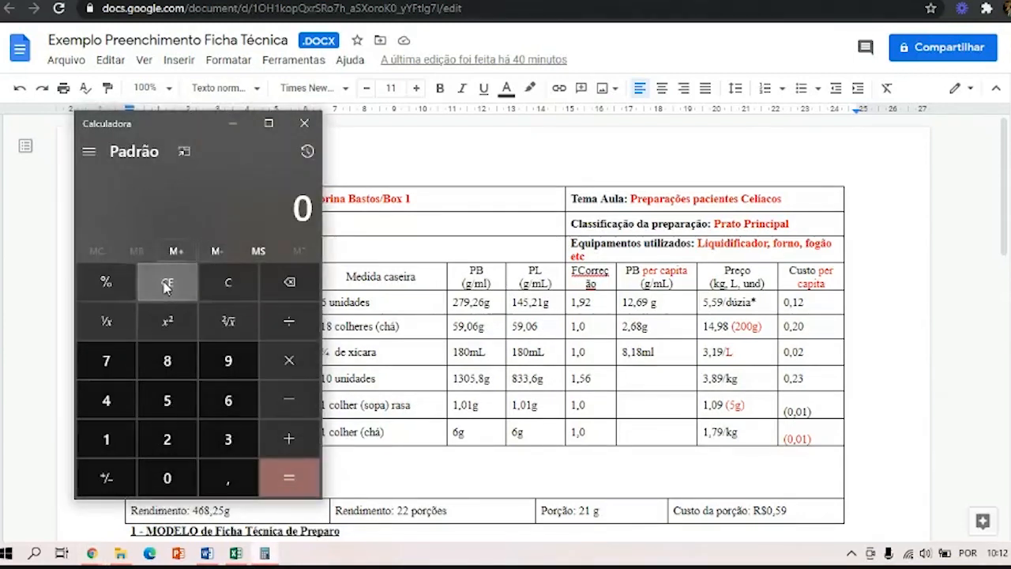
text(279)
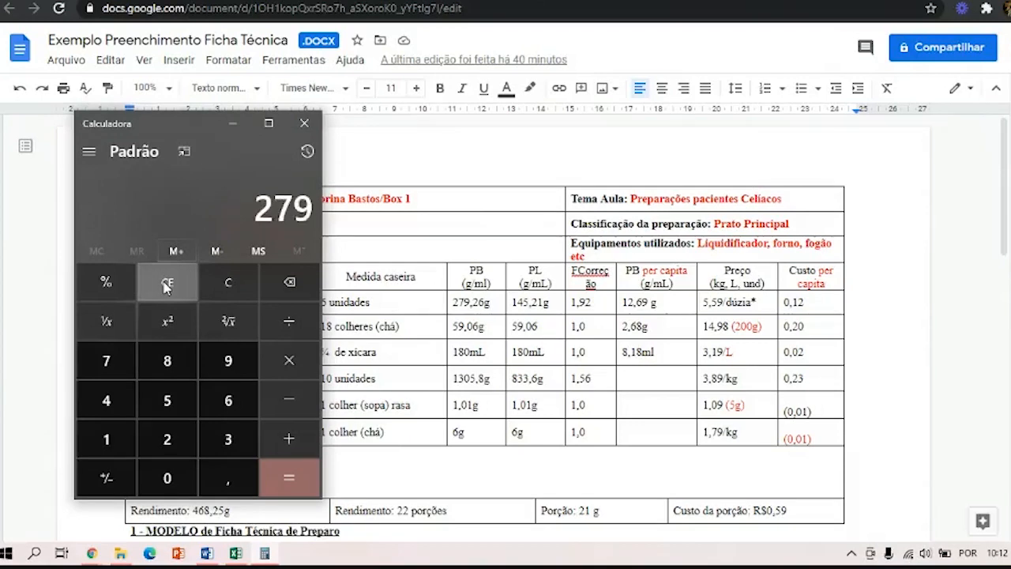
text(,26)
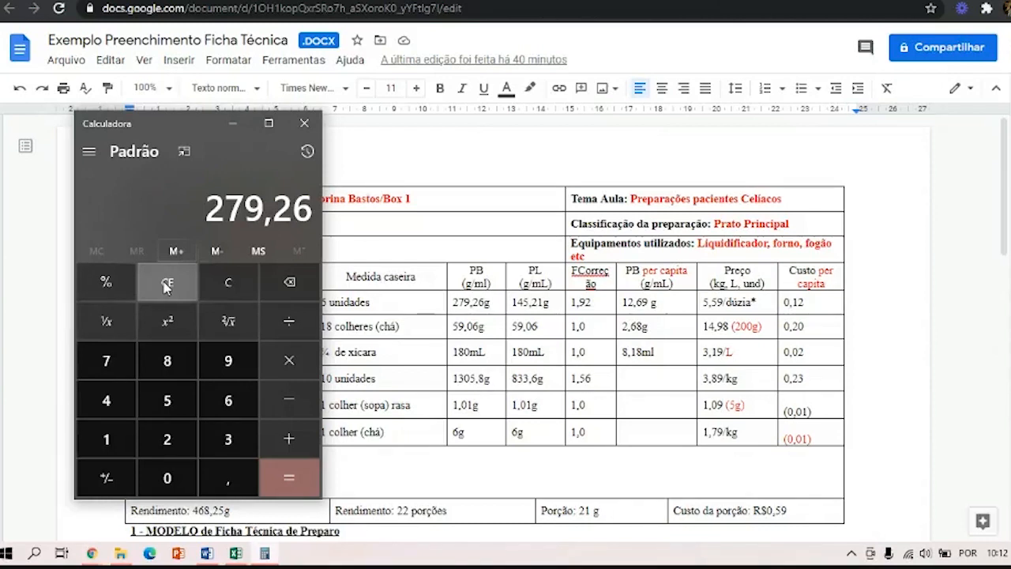
text(/)
text(145,21)
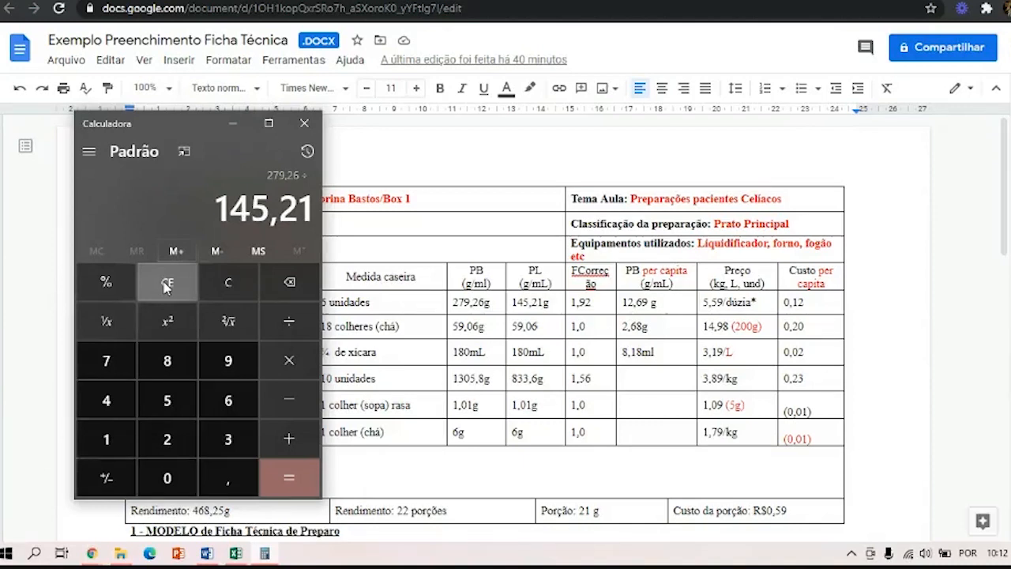
key(Return)
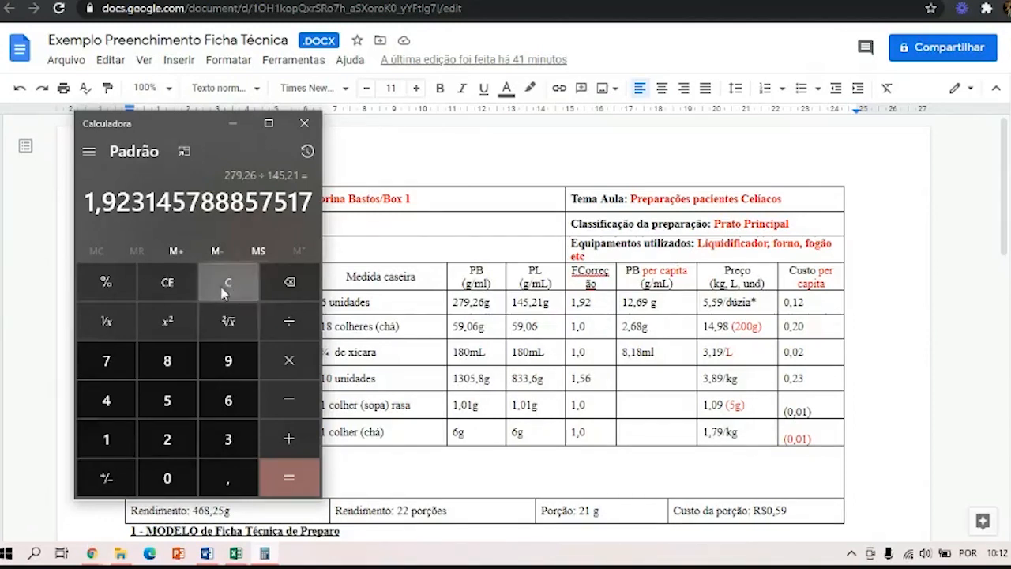
Calculate the cocoa powder's correction factor by dividing 59,06 by 59,06, and put the calculator away.
click(175, 284)
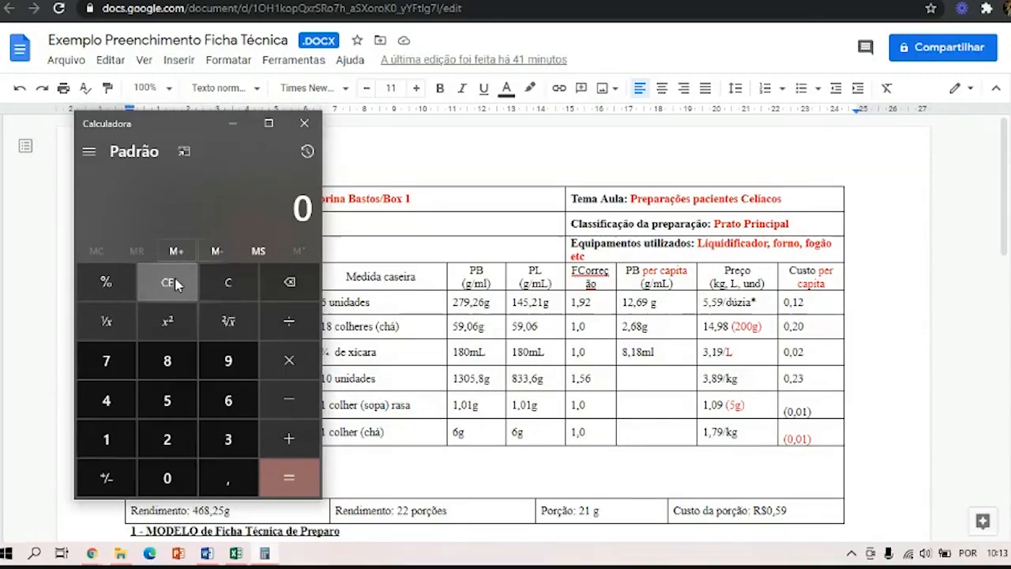
text(59,06+59,06)
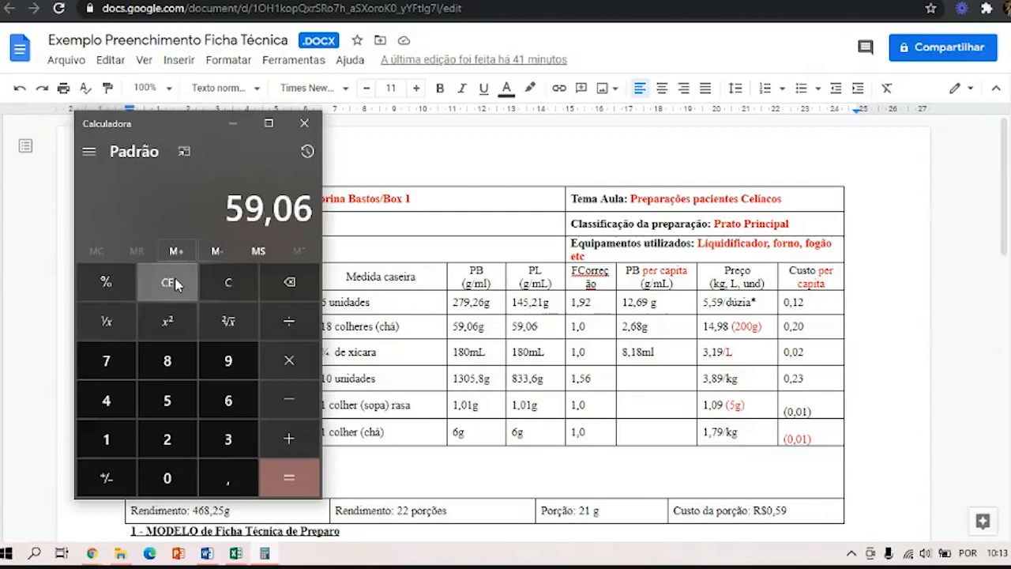
key(Return)
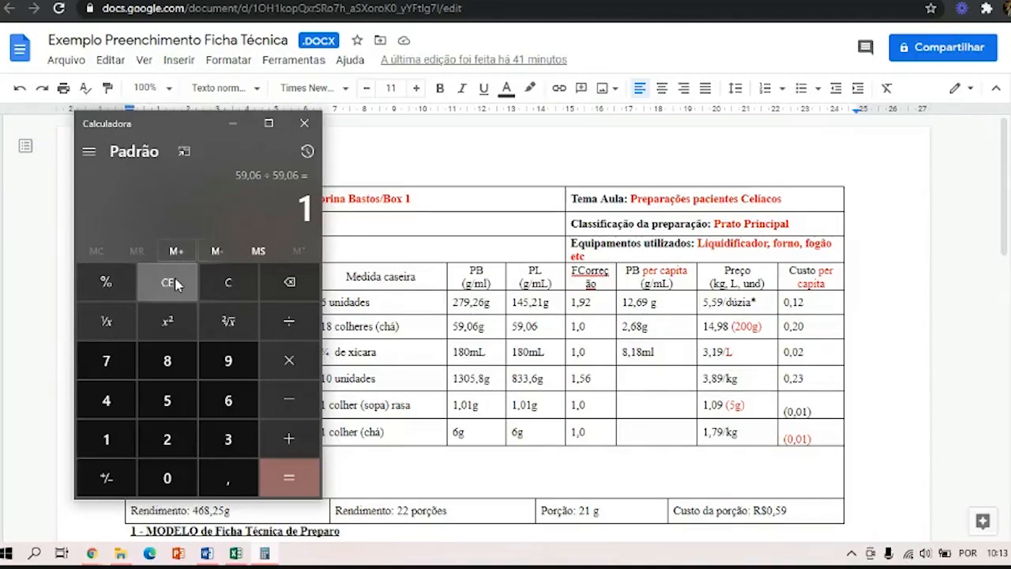
click(233, 123)
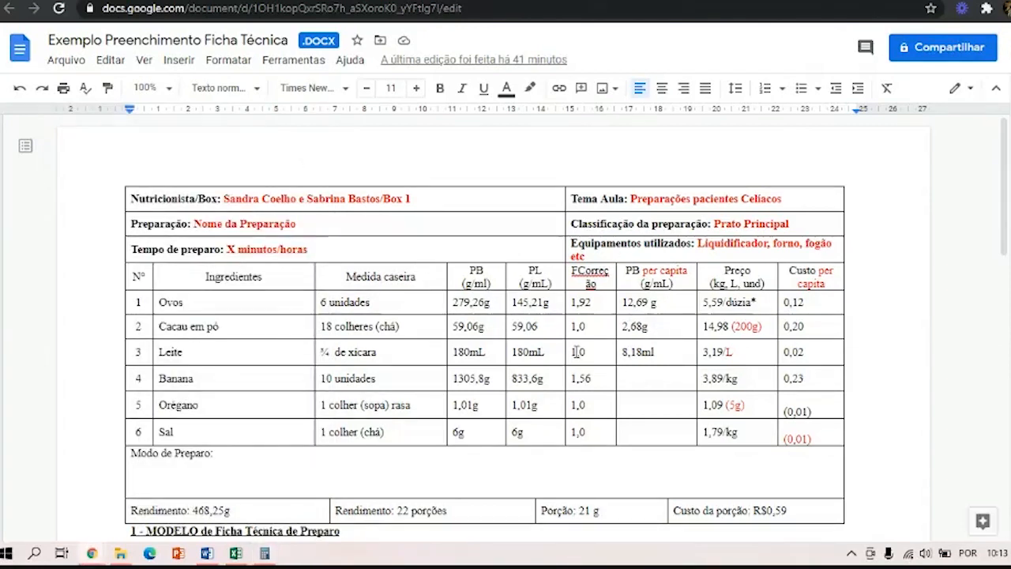
Check the calculator's division of the total yield by the portion size, highlighting the decimals of the result.
scroll(311, 324, down, 3)
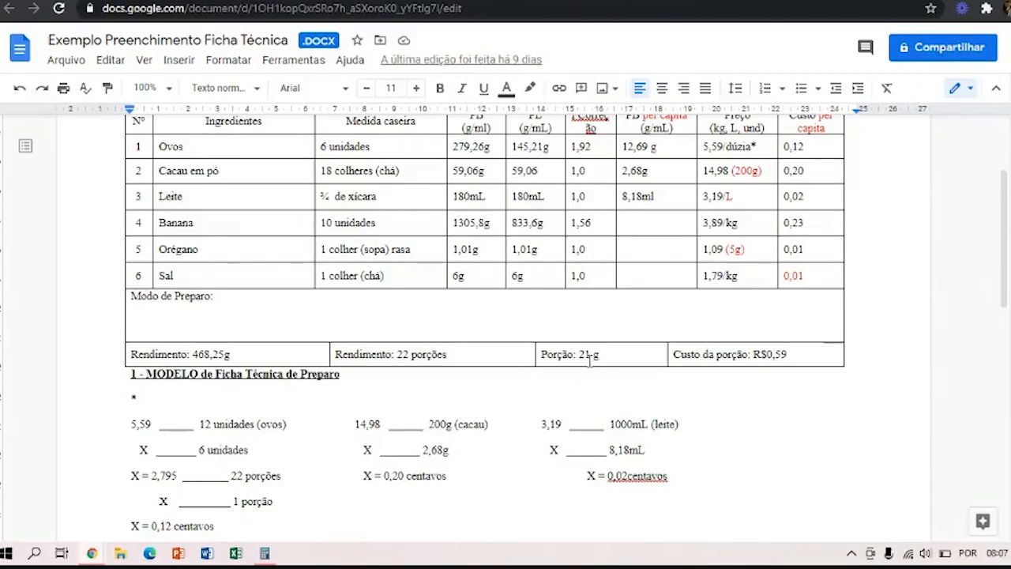
click(265, 553)
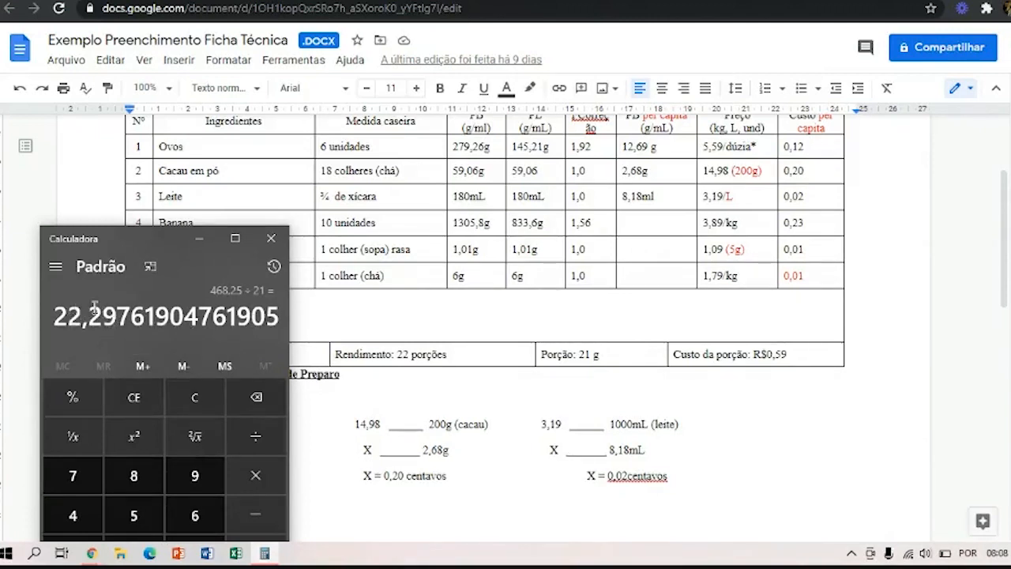
drag(92, 315, 280, 319)
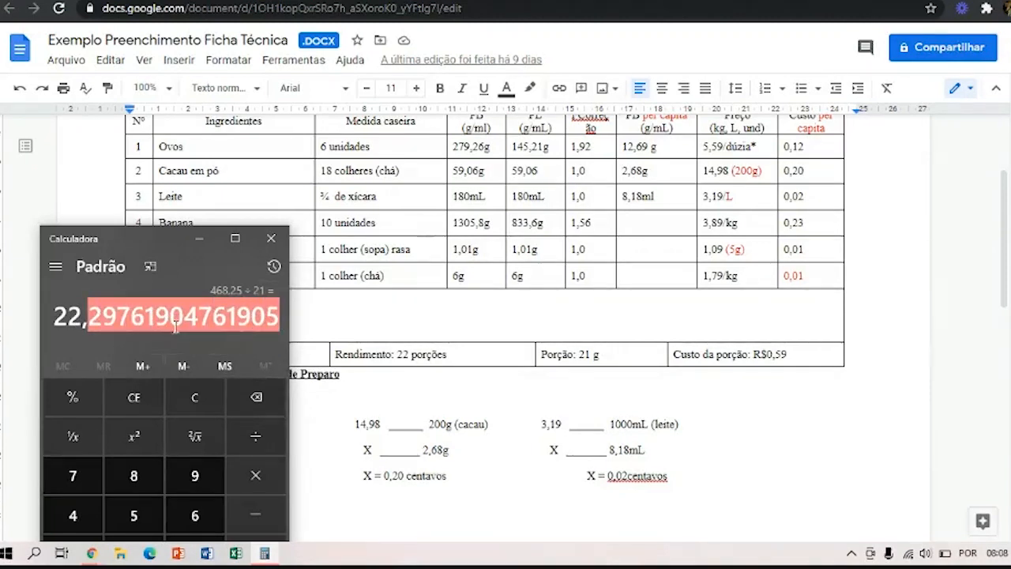
click(144, 320)
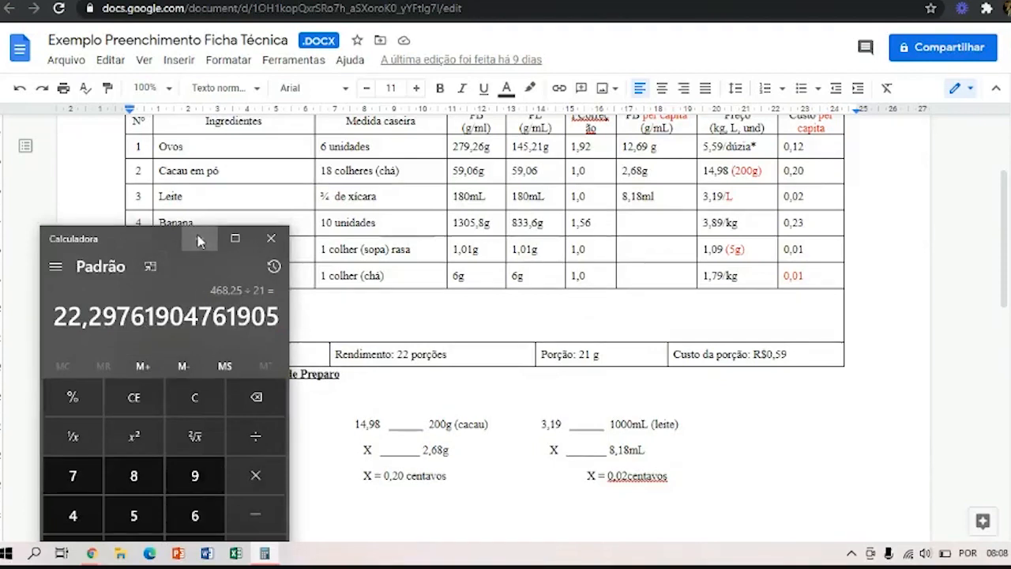
click(200, 240)
Review the rounding rule for the number of portions and compare the calculator's quotient with the sheet's yield in portions.
scroll(304, 444, down, 5)
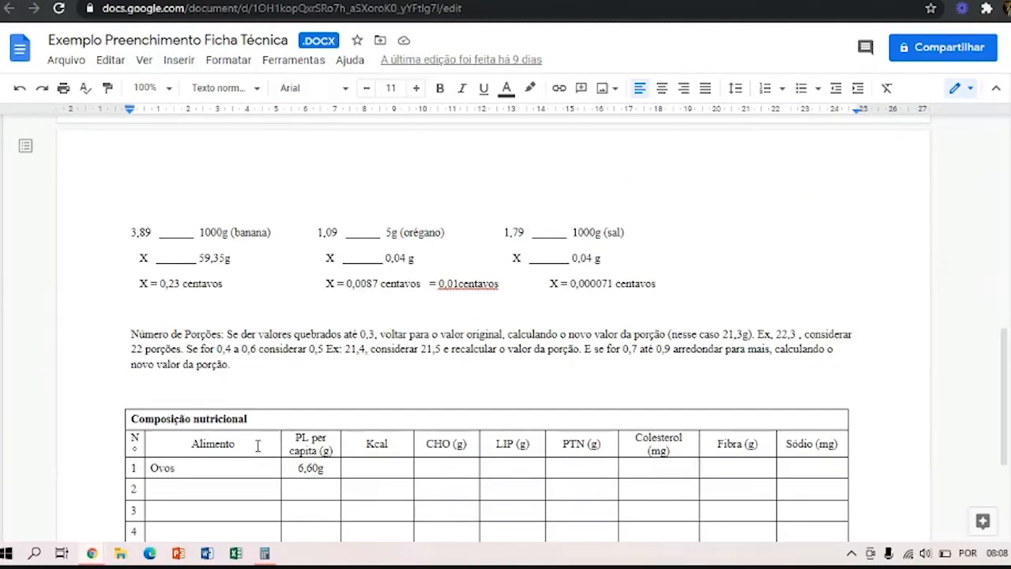
click(265, 554)
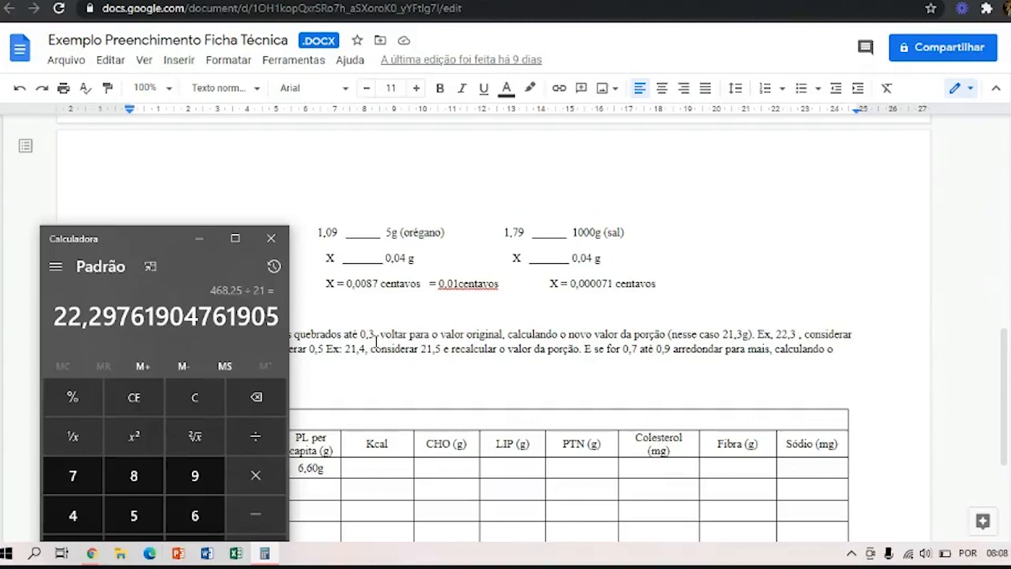
click(200, 237)
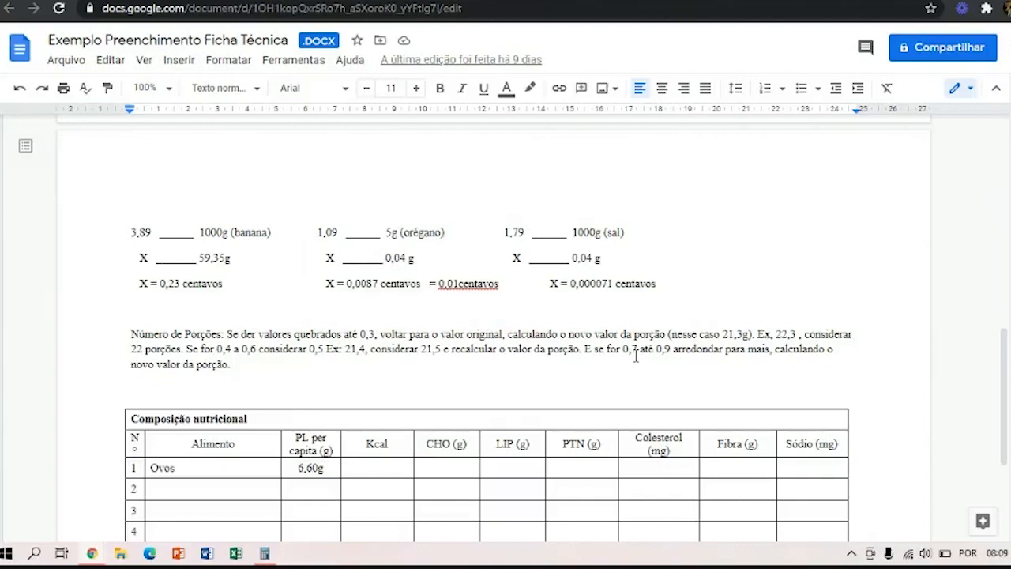
scroll(636, 356, up, 5)
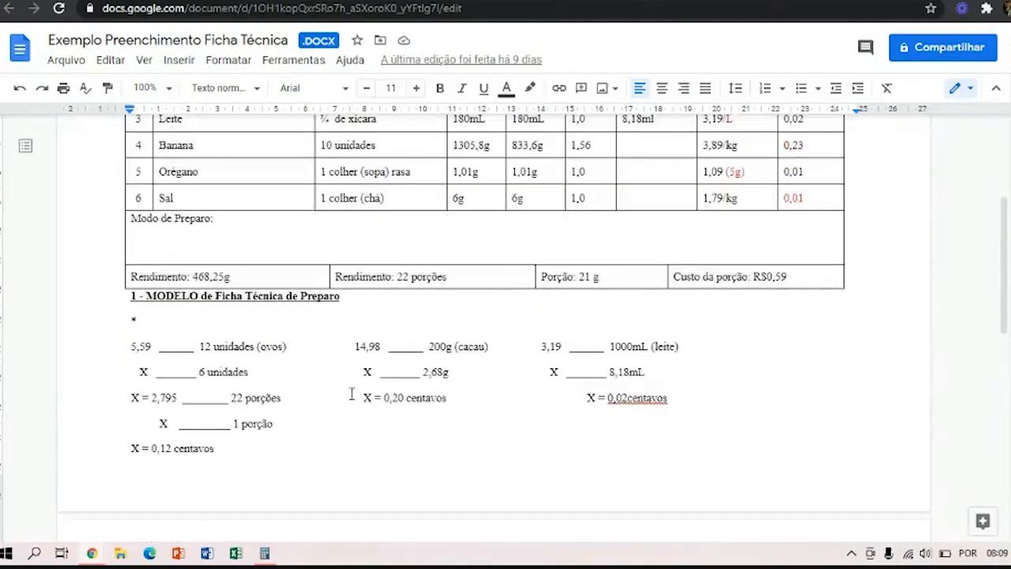
click(264, 553)
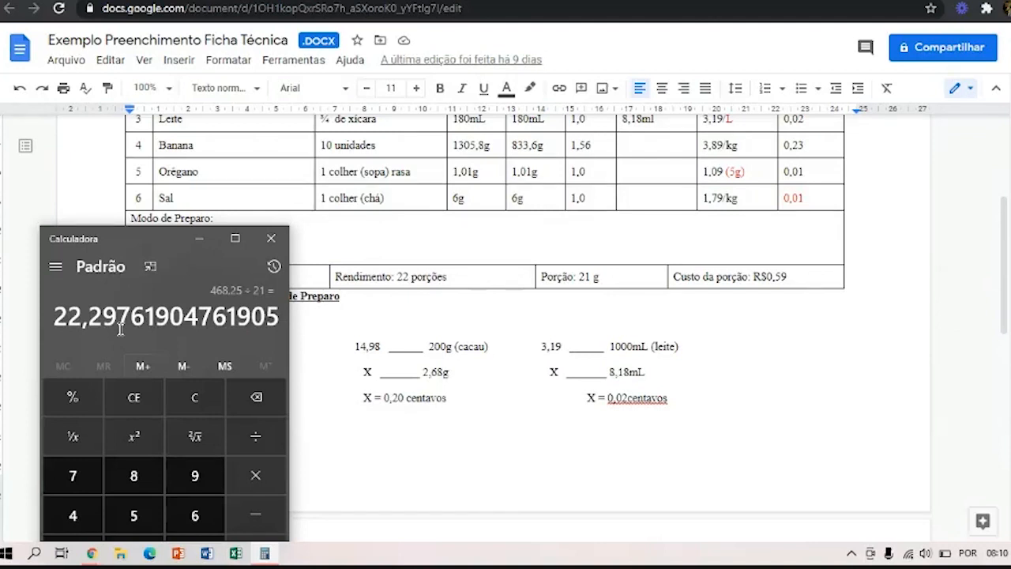
click(404, 277)
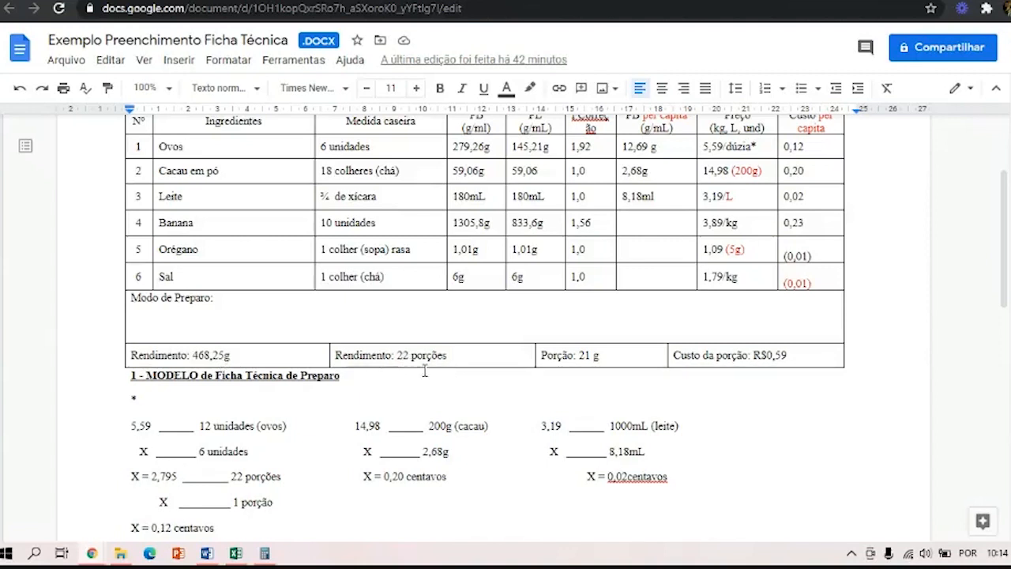
Calculate the eggs' gross weight per capita in Calculator by dividing 279,26 by 22 portions.
scroll(466, 368, up, 2)
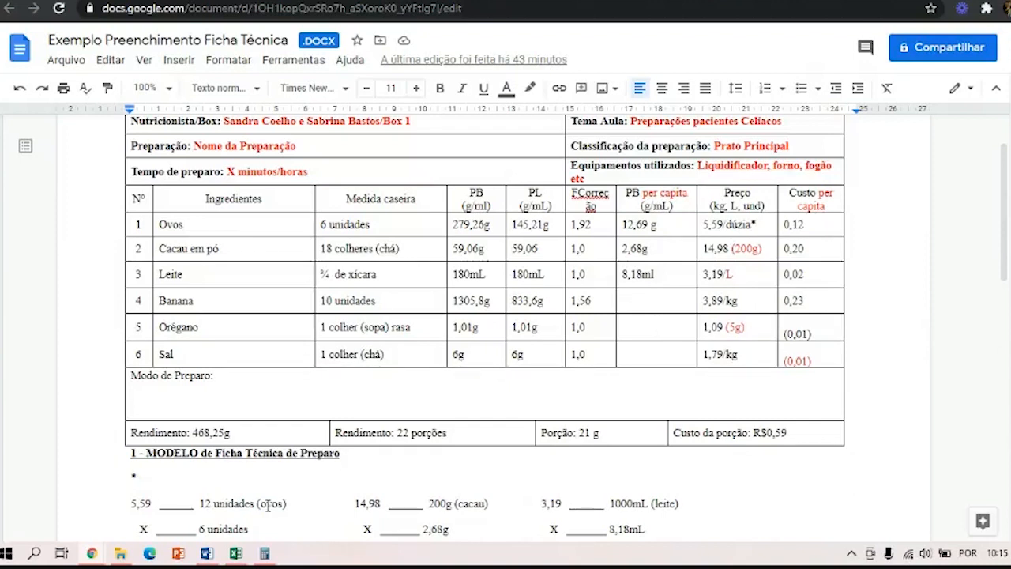
click(265, 553)
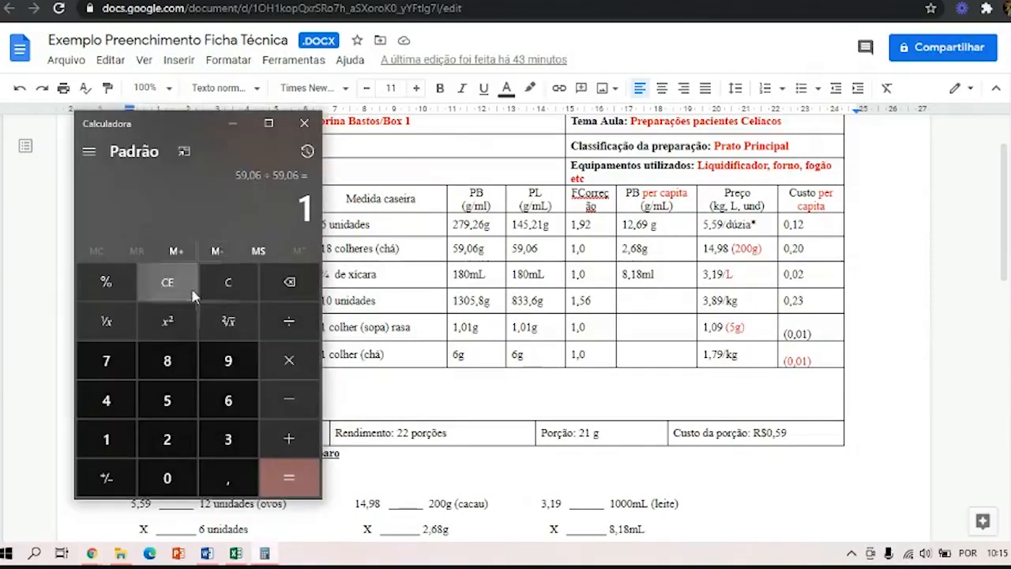
click(184, 291)
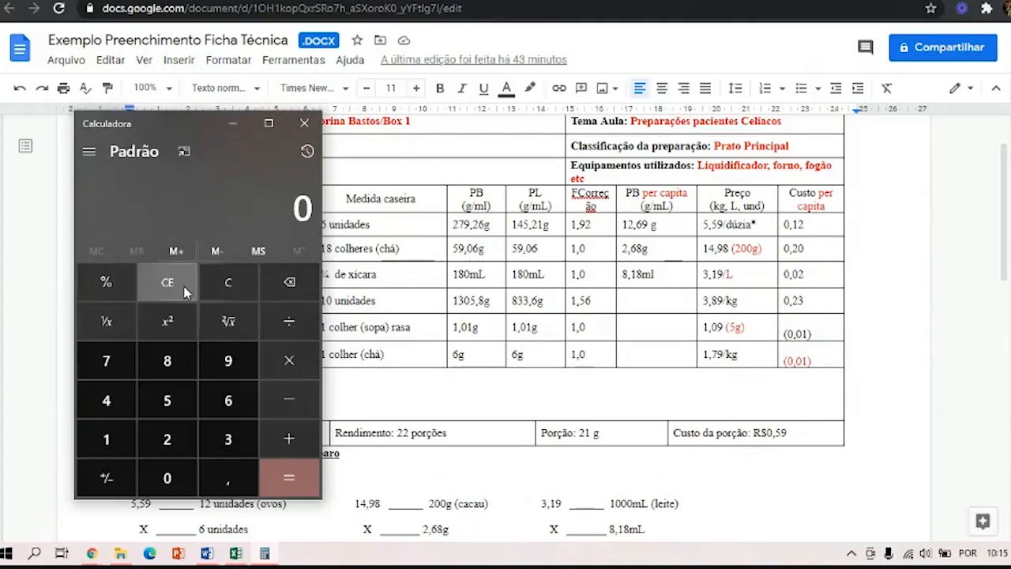
text(279)
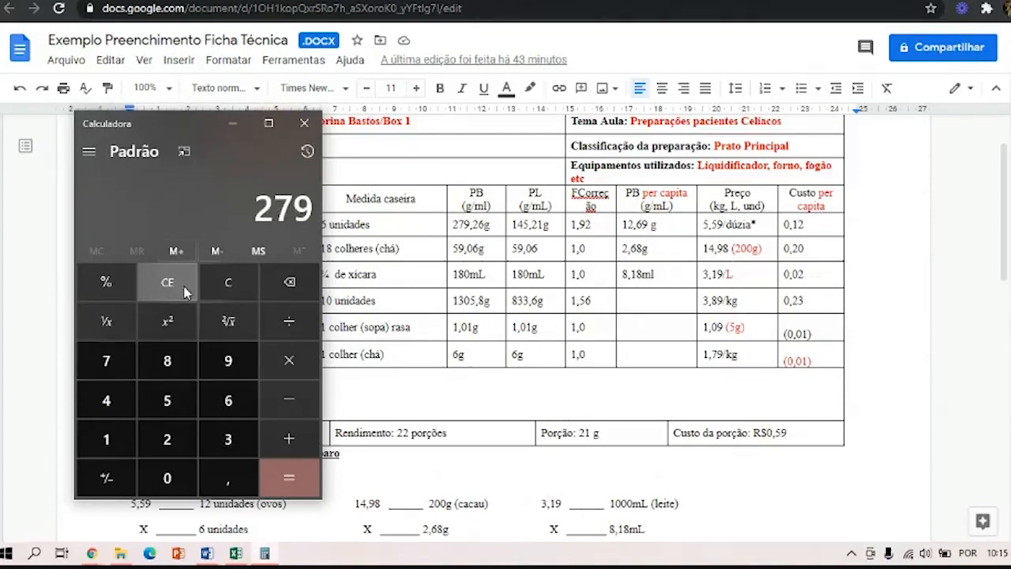
text(,26)
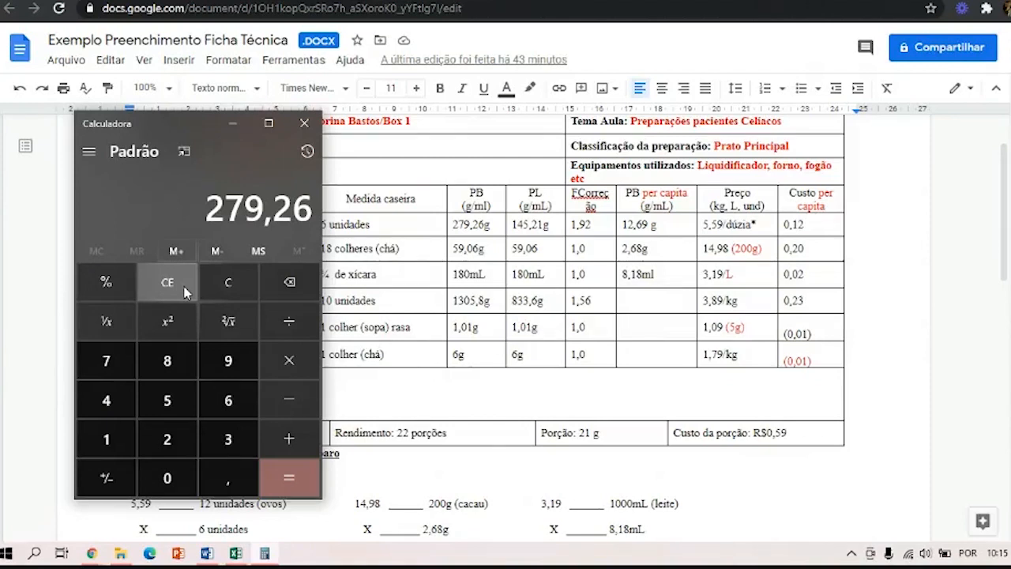
key(slash)
text(22)
key(Return)
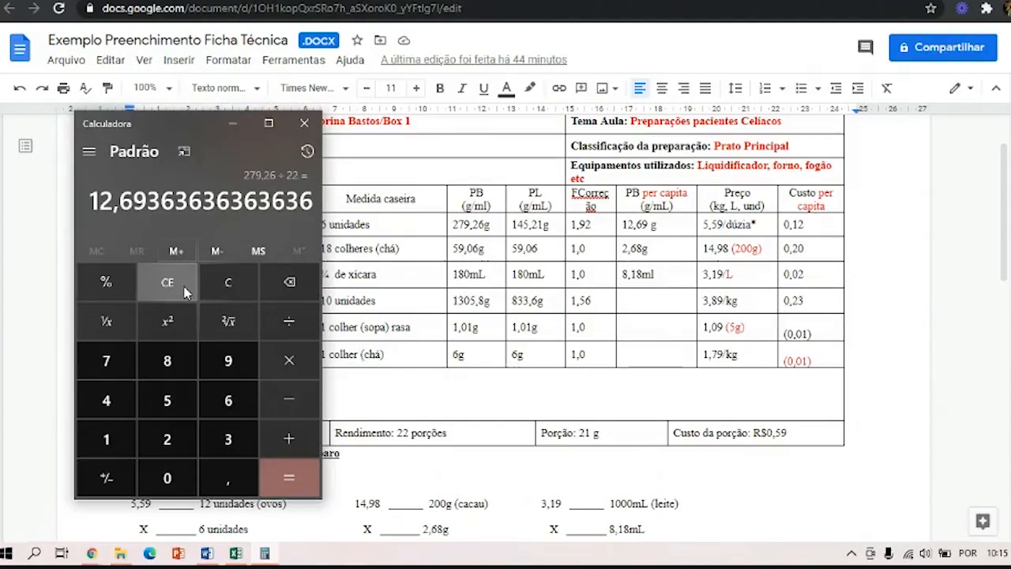
Calculate the cocoa powder's gross weight per capita by dividing 59,06 by 22, and put the calculator away.
click(184, 292)
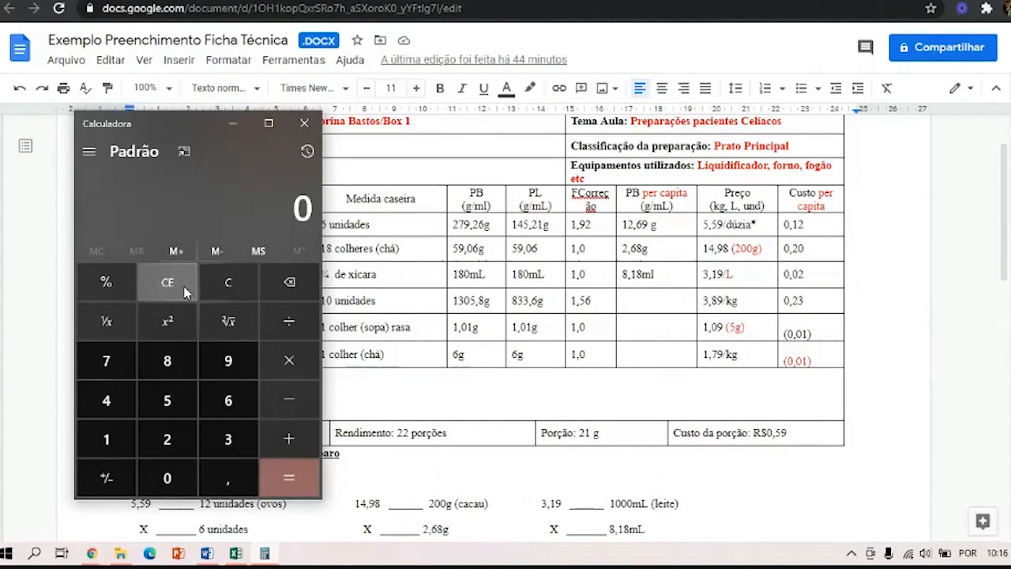
text(59,06)
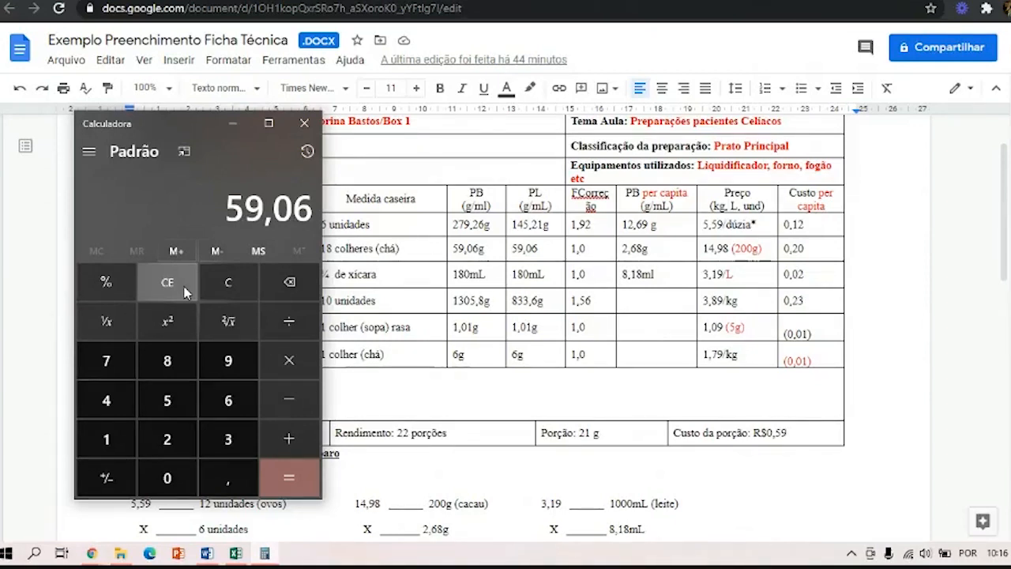
key(slash)
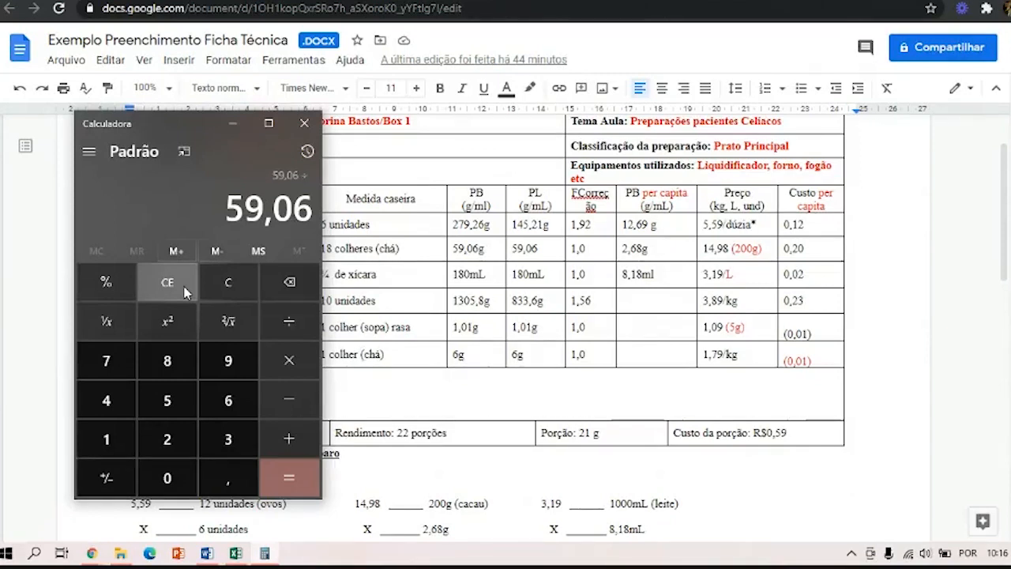
key(2)
key(2)
key(Return)
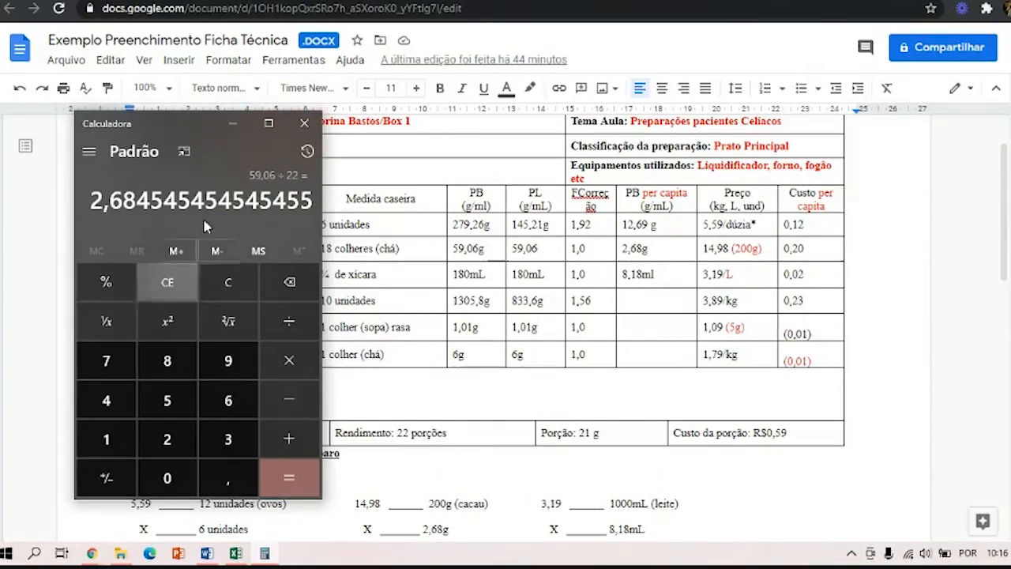
click(232, 122)
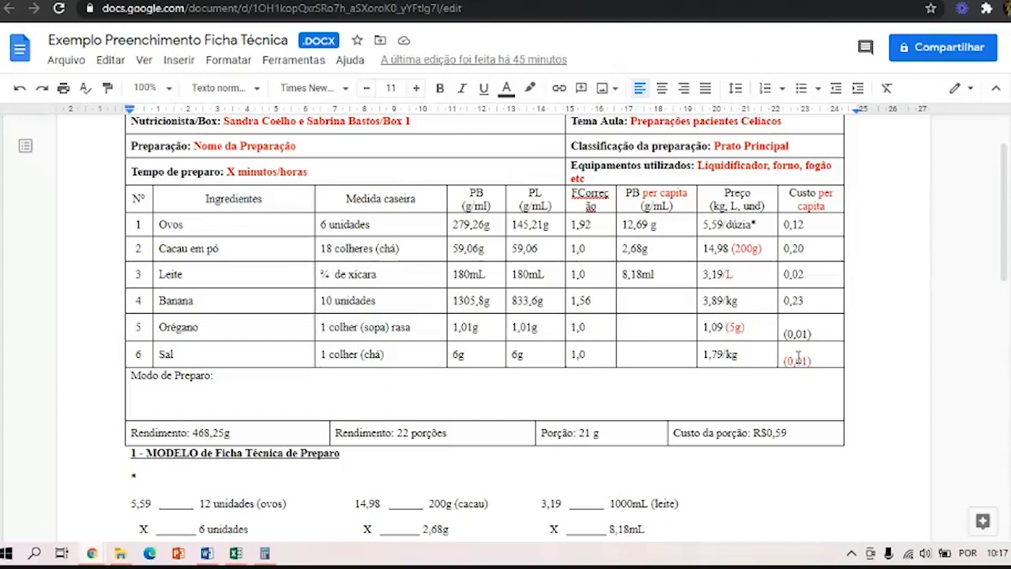
Examine the eggs' cost-per-portion calculation below the table, briefly highlighting its final result.
scroll(241, 493, down, 1)
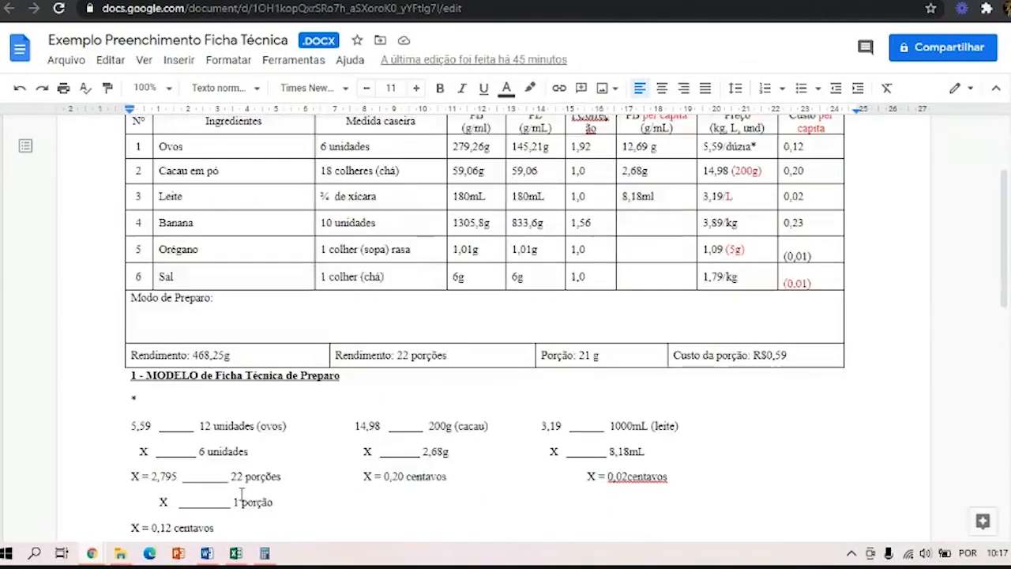
scroll(241, 494, down, 1)
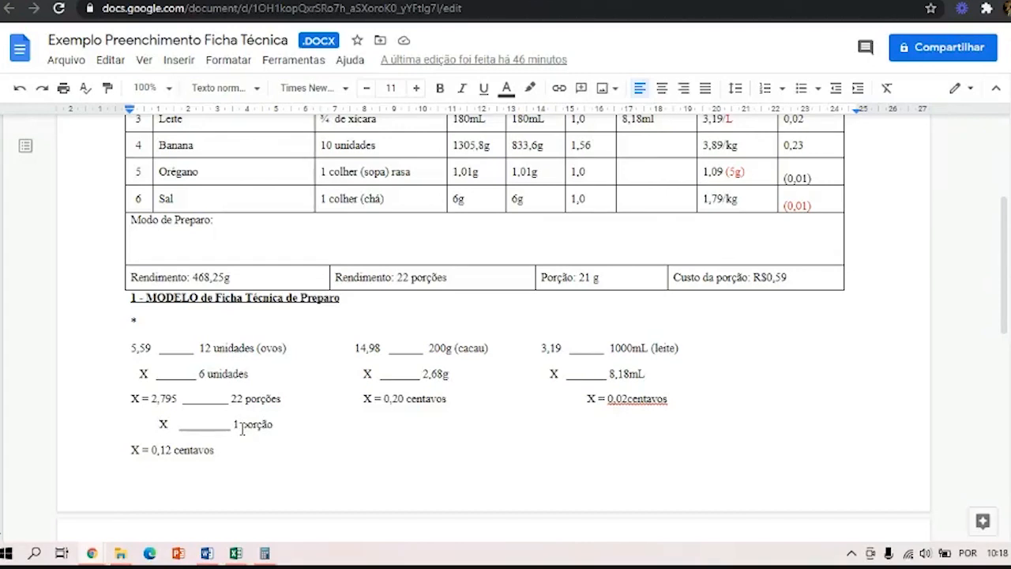
drag(167, 461, 143, 451)
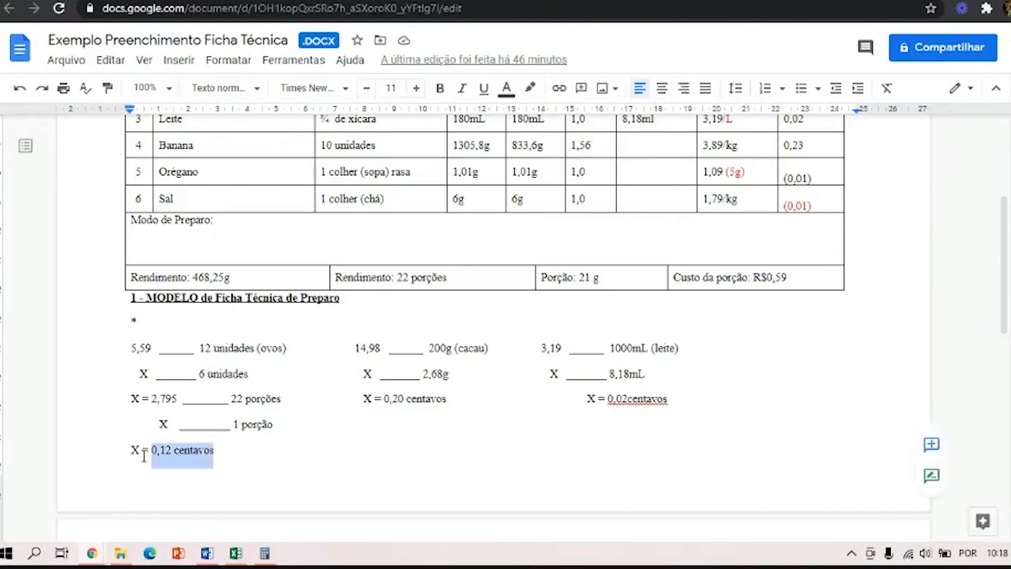
click(254, 457)
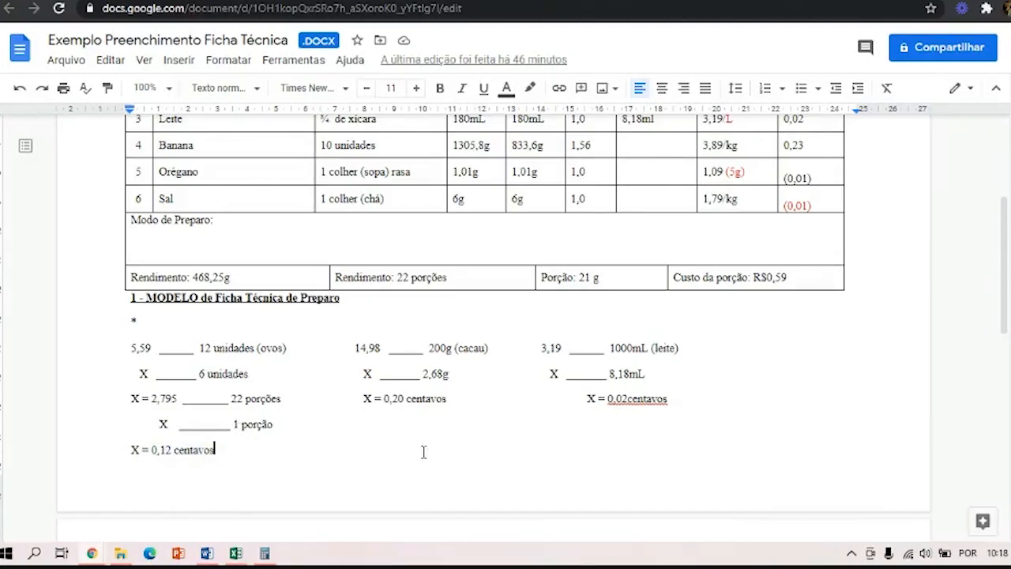
Compare the cost calculations for cocoa, milk, banana, oregano and salt with the per capita cost column, briefly highlighting cocoa's result.
scroll(551, 437, up, 1)
scroll(555, 437, up, 3)
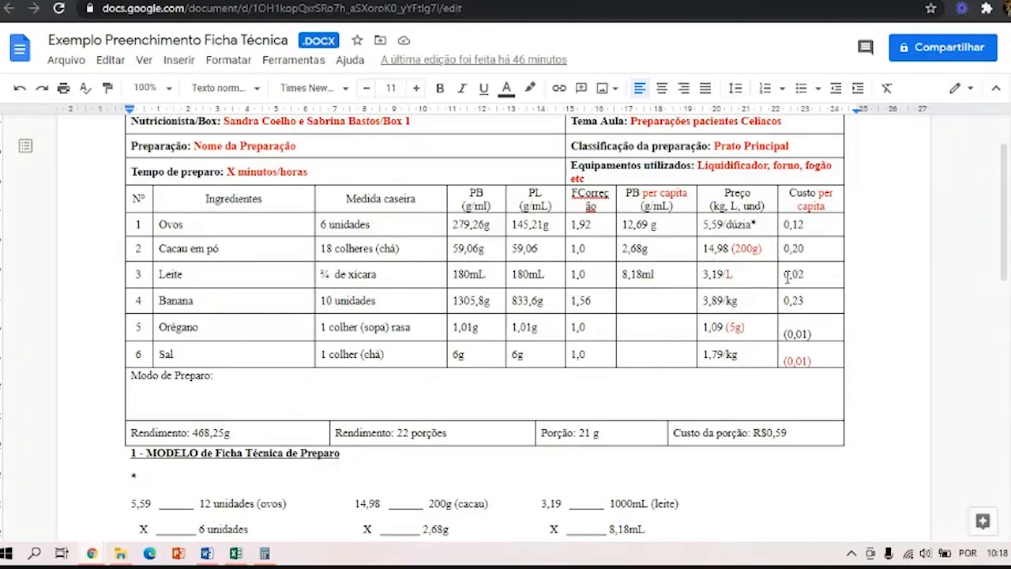
scroll(518, 391, down, 2)
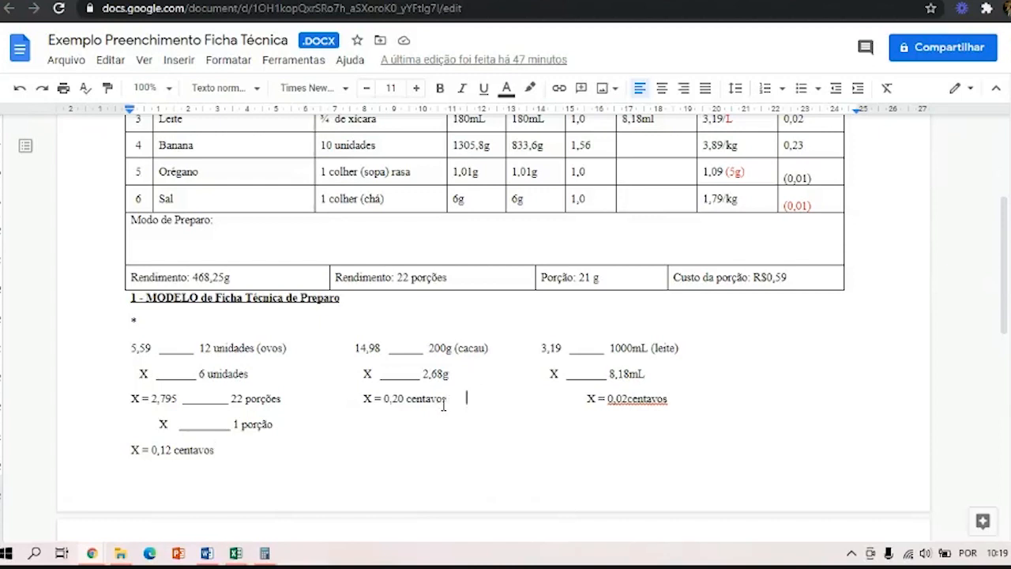
drag(467, 399, 382, 403)
scroll(759, 244, up, 2)
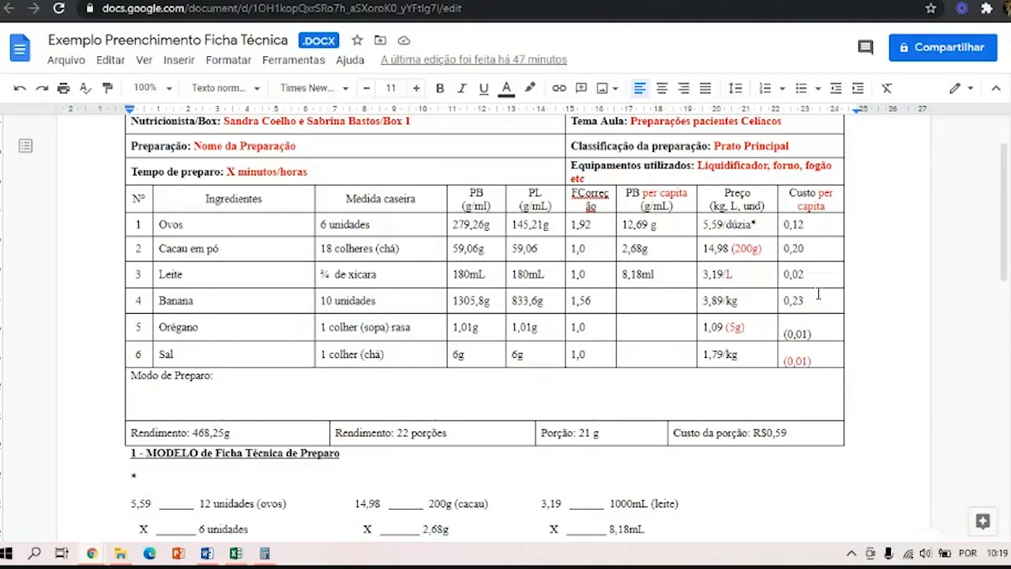
scroll(663, 292, down, 1)
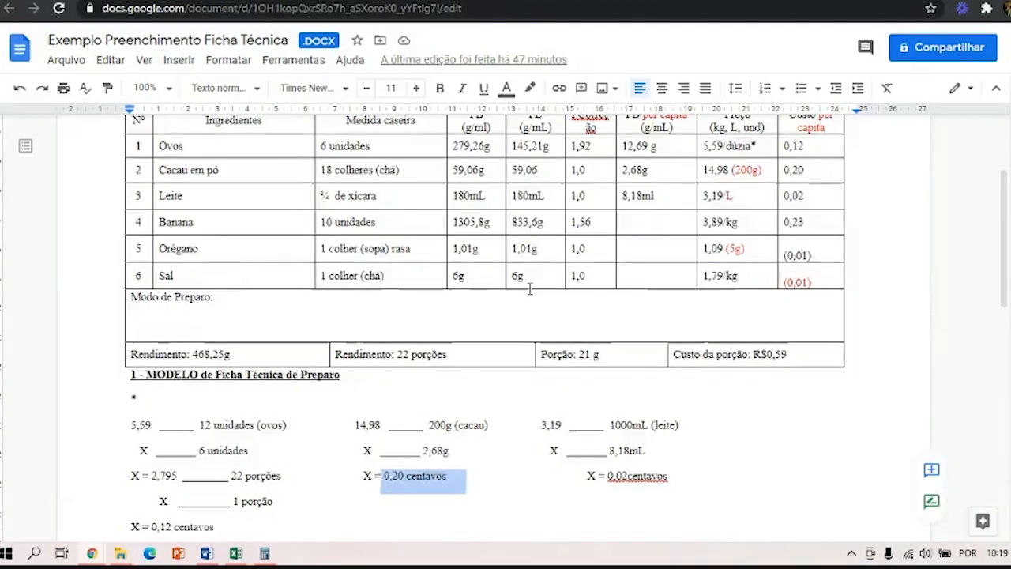
scroll(496, 411, down, 2)
scroll(496, 411, down, 3)
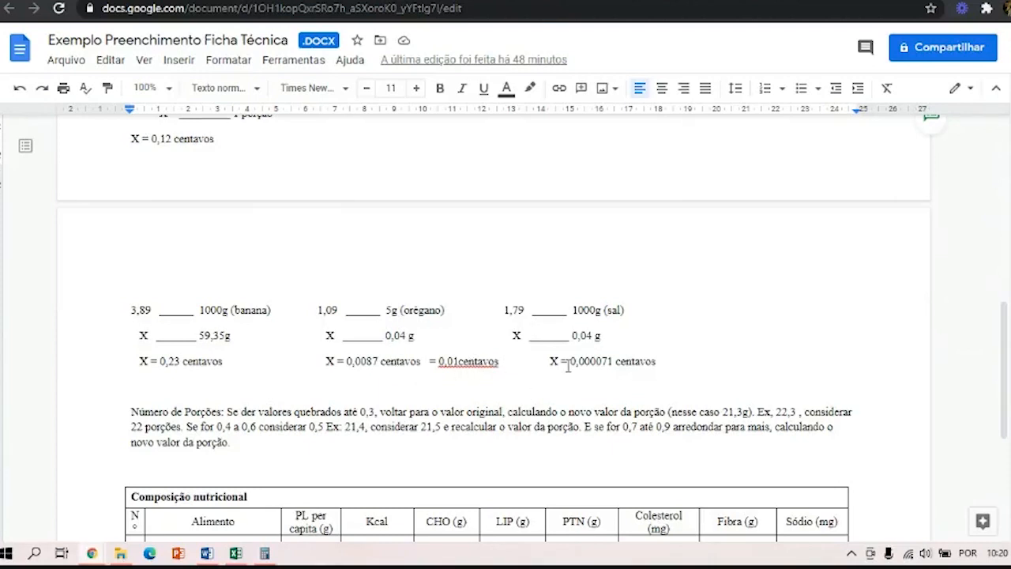
scroll(719, 346, up, 2)
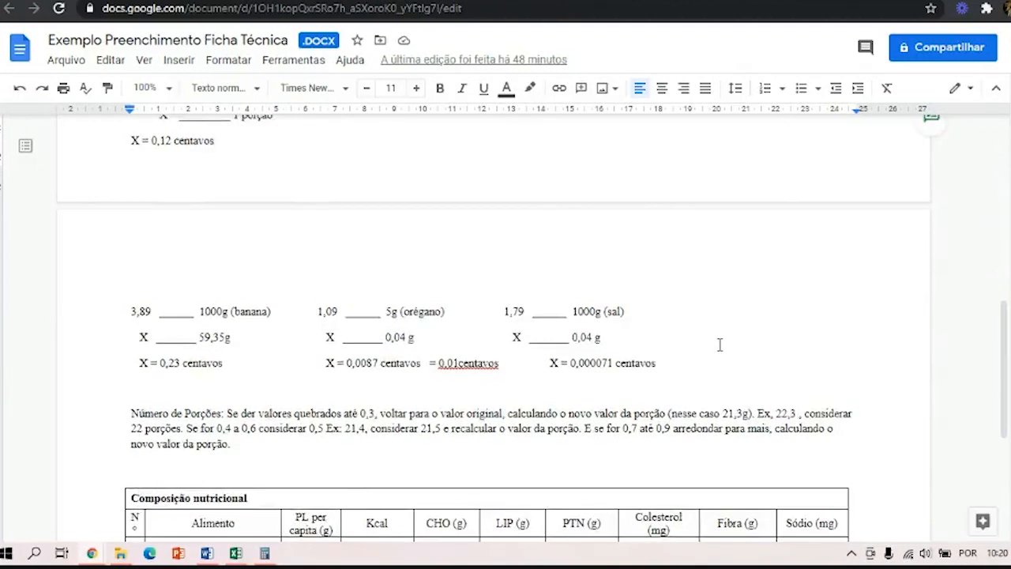
scroll(719, 345, up, 4)
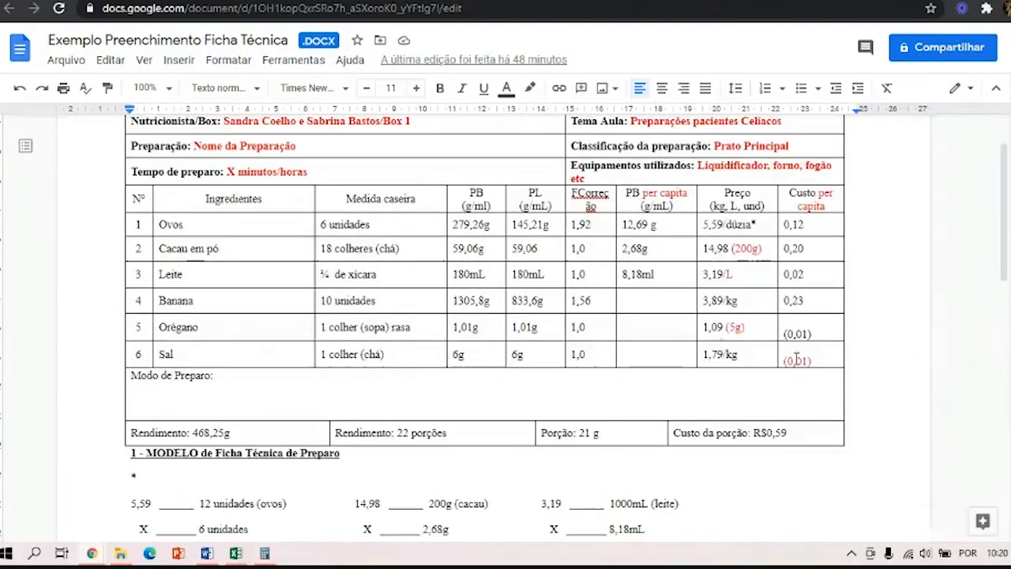
Remove the parentheses around the oregano and salt per capita costs so each cell reads 0,01.
scroll(797, 358, down, 1)
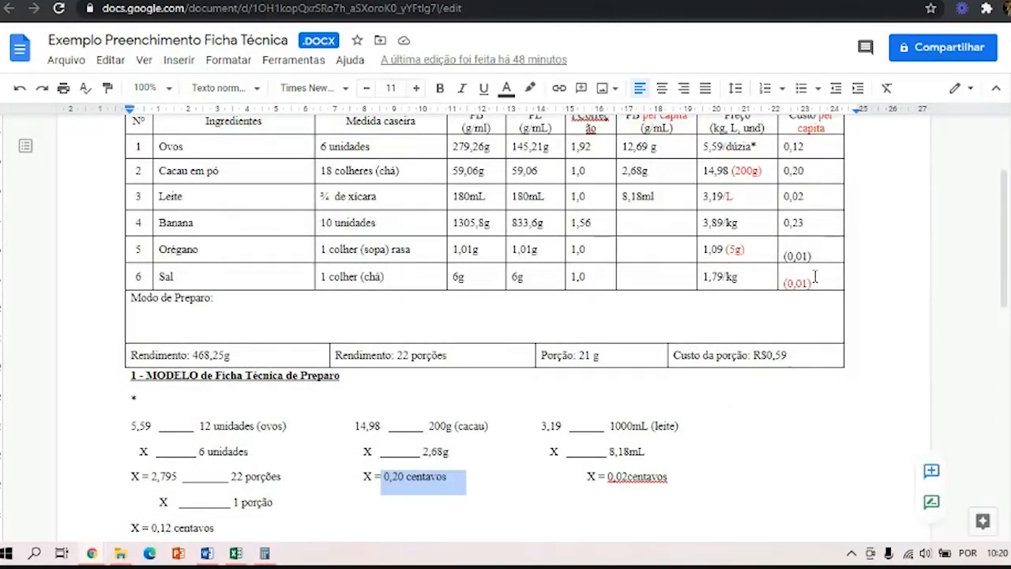
click(803, 346)
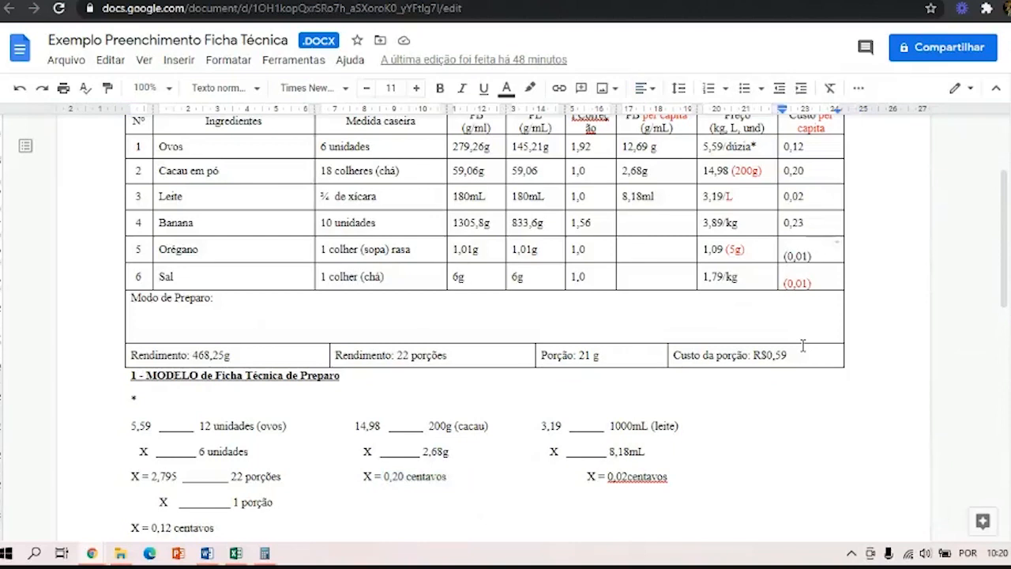
key(Delete)
key(BackSpace)
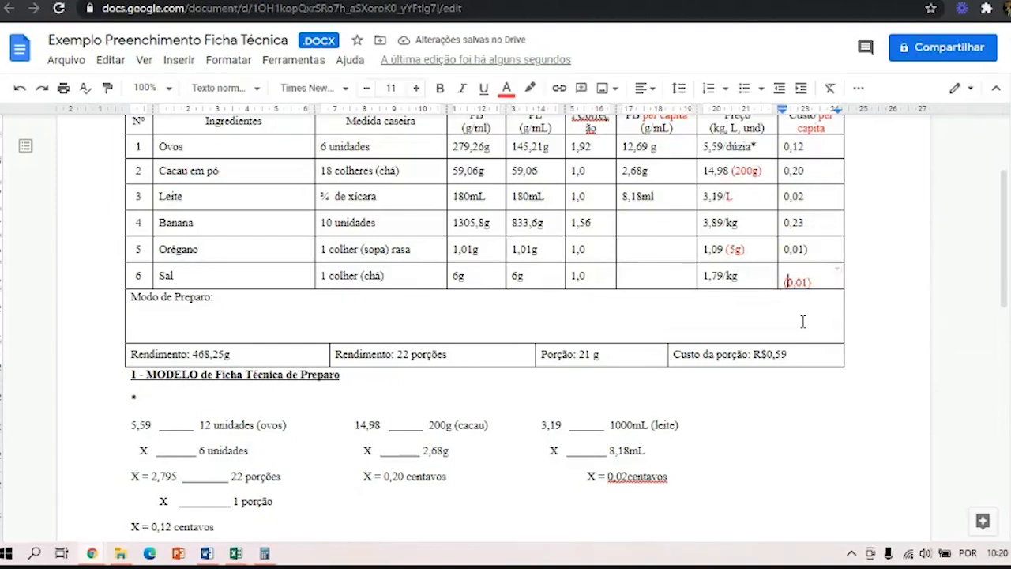
key(BackSpace)
key(BackSpace)
click(806, 273)
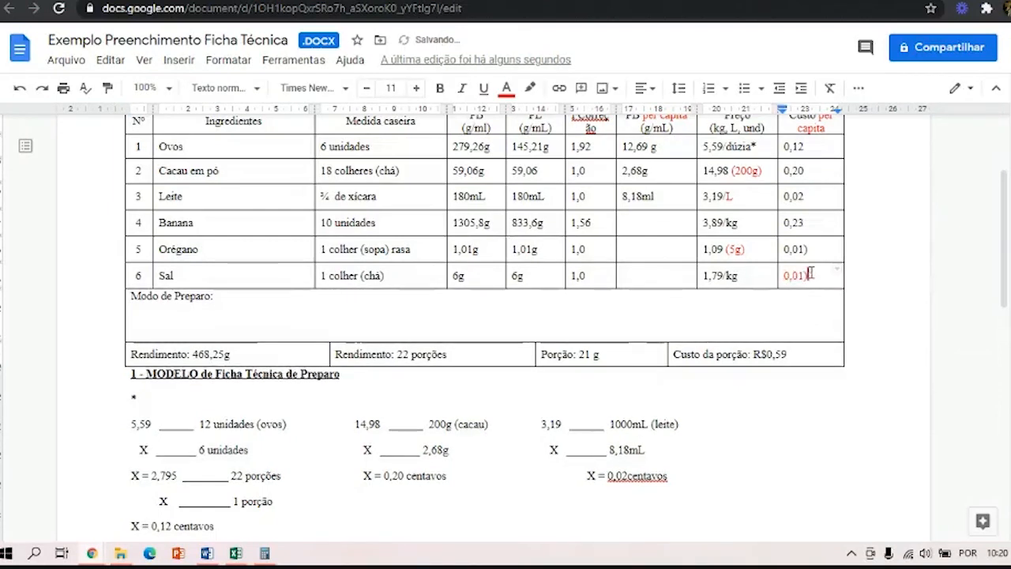
key(BackSpace)
click(808, 249)
key(BackSpace)
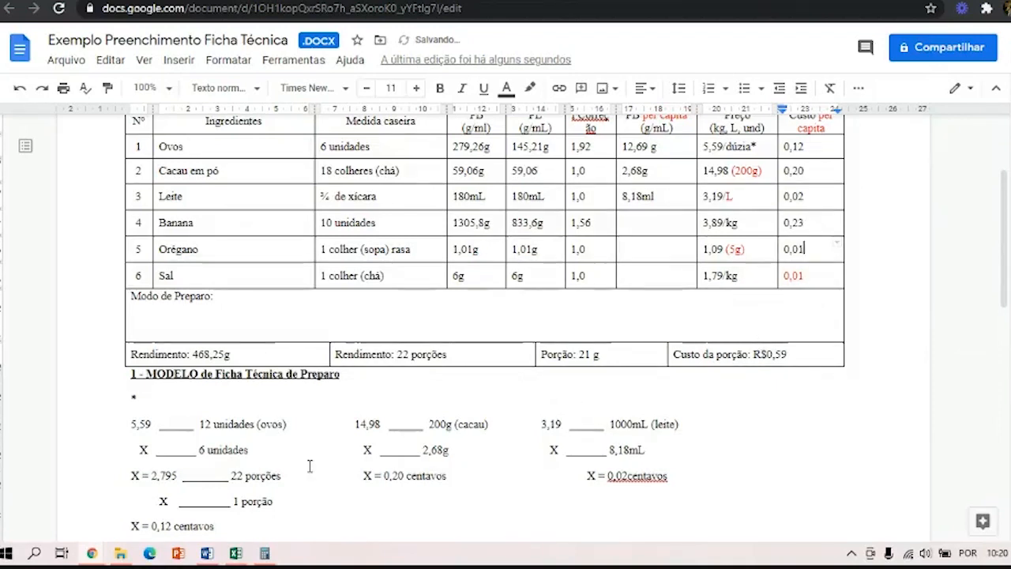
Review the per capita costs, the portion cost and the supporting calculations, continuing to the Composição nutricional table.
scroll(300, 486, down, 3)
scroll(301, 488, down, 3)
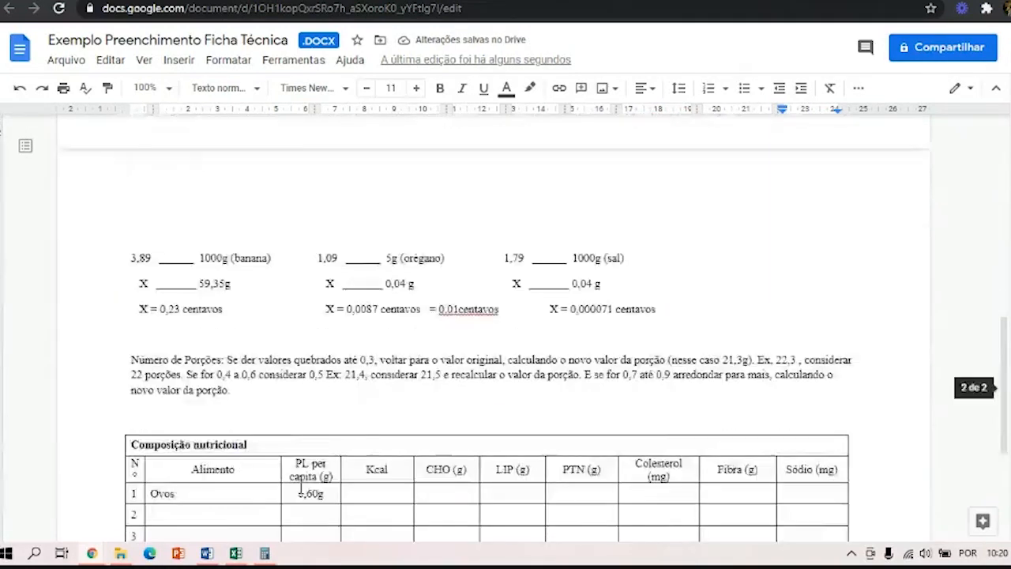
scroll(628, 375, up, 3)
scroll(731, 283, up, 1)
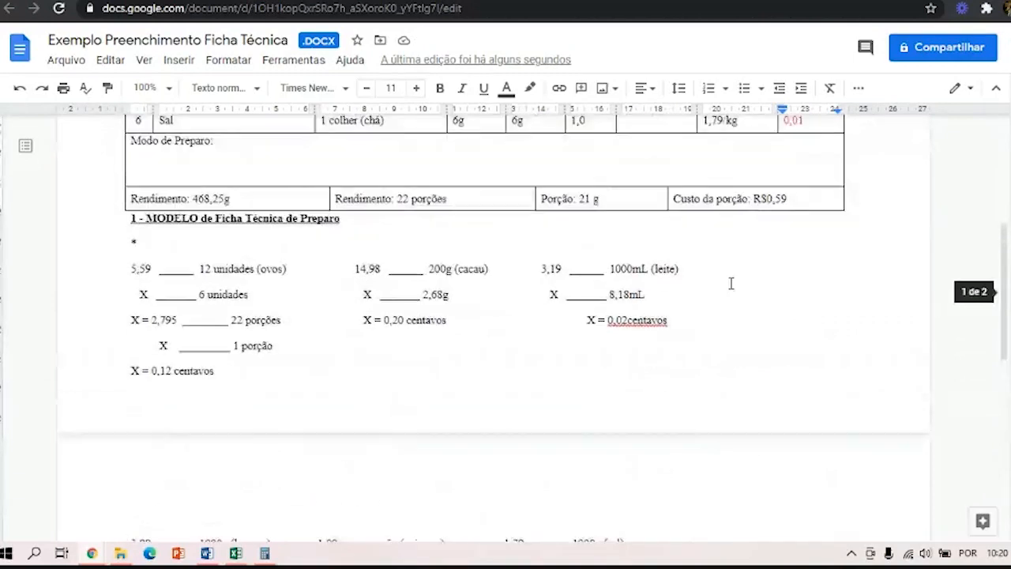
scroll(798, 259, up, 3)
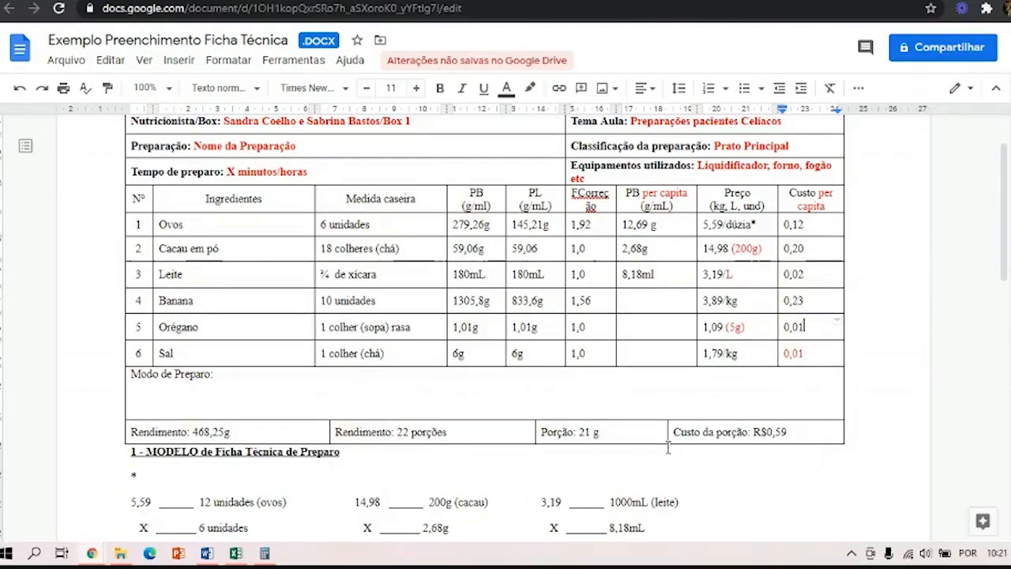
scroll(668, 448, down, 3)
scroll(668, 448, down, 1)
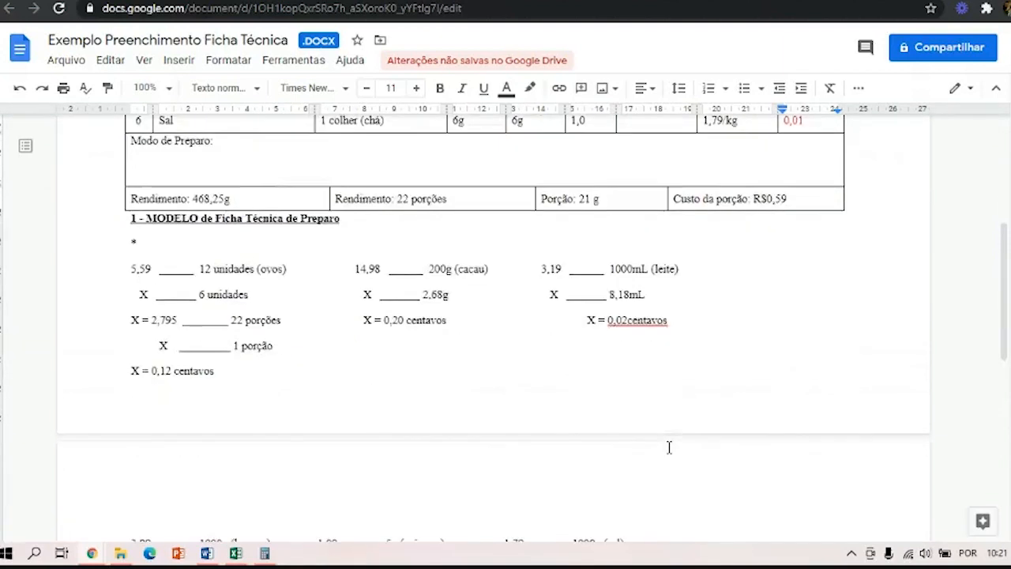
scroll(668, 448, down, 6)
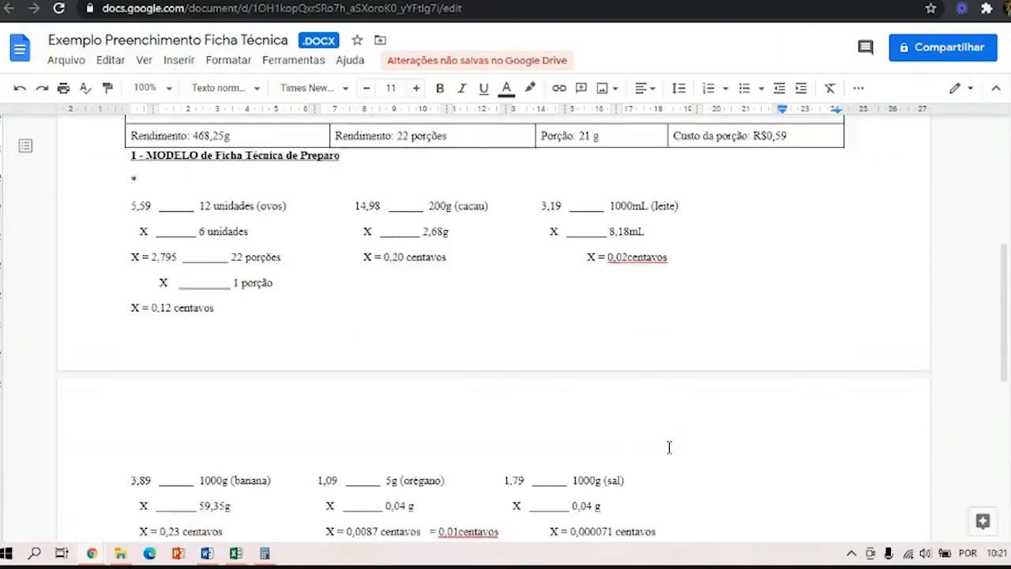
scroll(668, 448, down, 2)
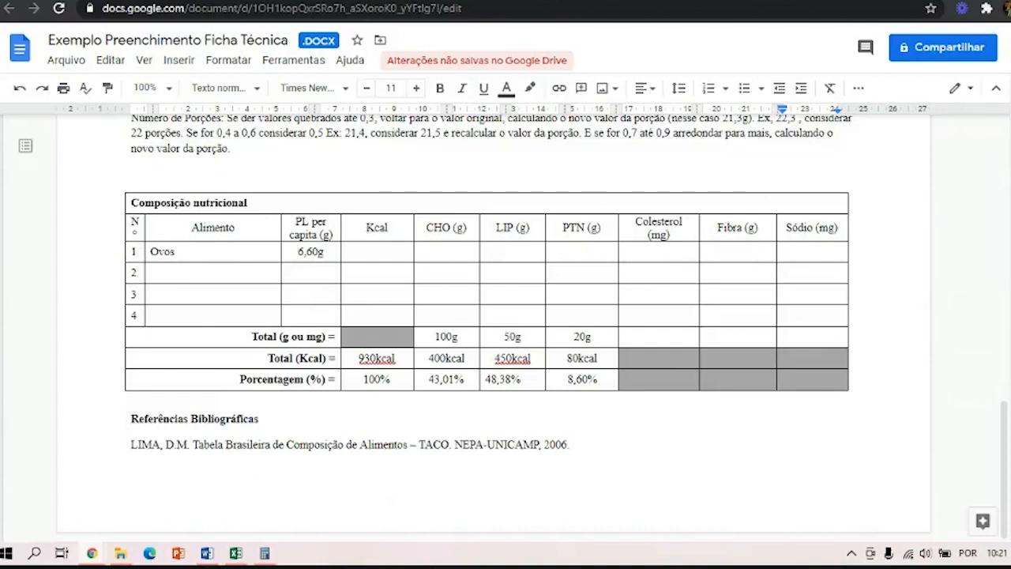
Switch to the taco AULA spreadsheet and find the food entry "Ovo, de galinha, inteiro, cru", selecting its description cell.
key(ctrl+Tab)
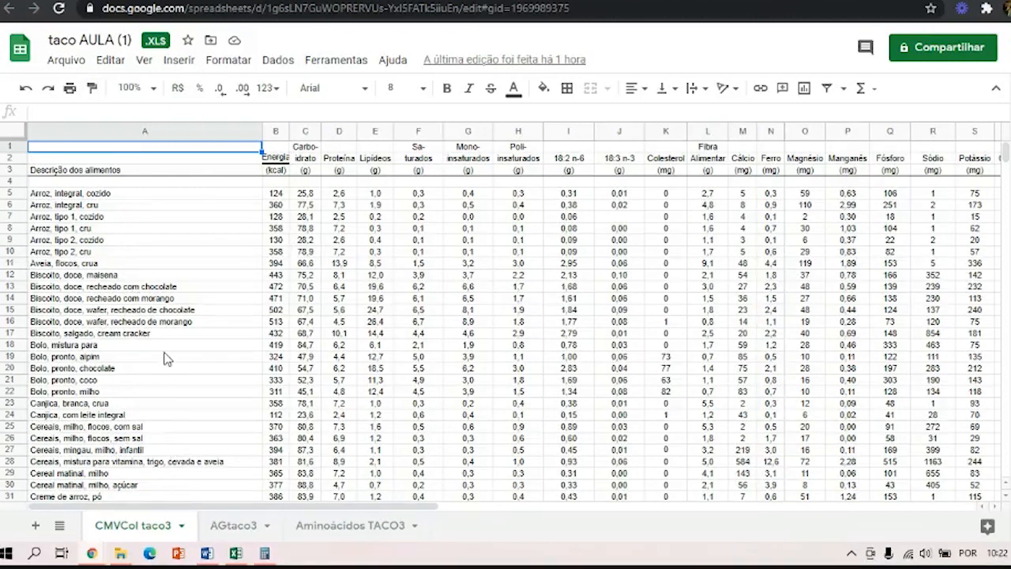
scroll(166, 358, down, 2)
scroll(166, 358, down, 20)
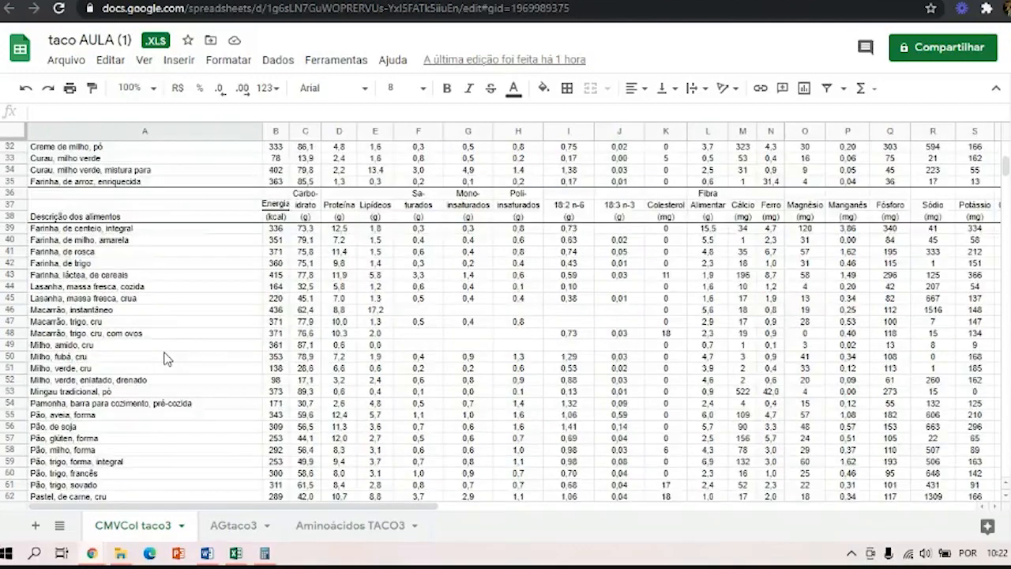
scroll(166, 359, down, 20)
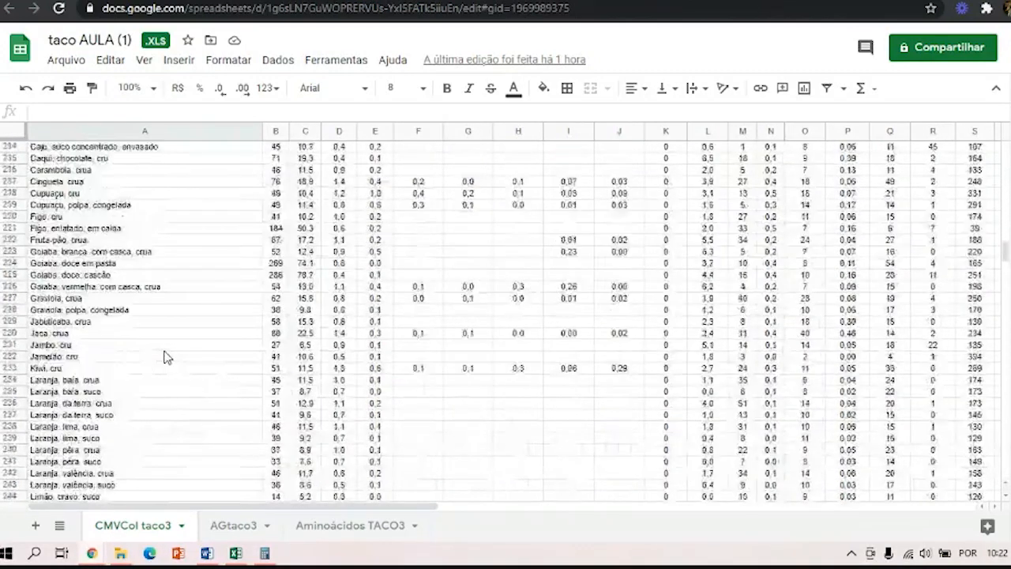
scroll(166, 358, down, 2)
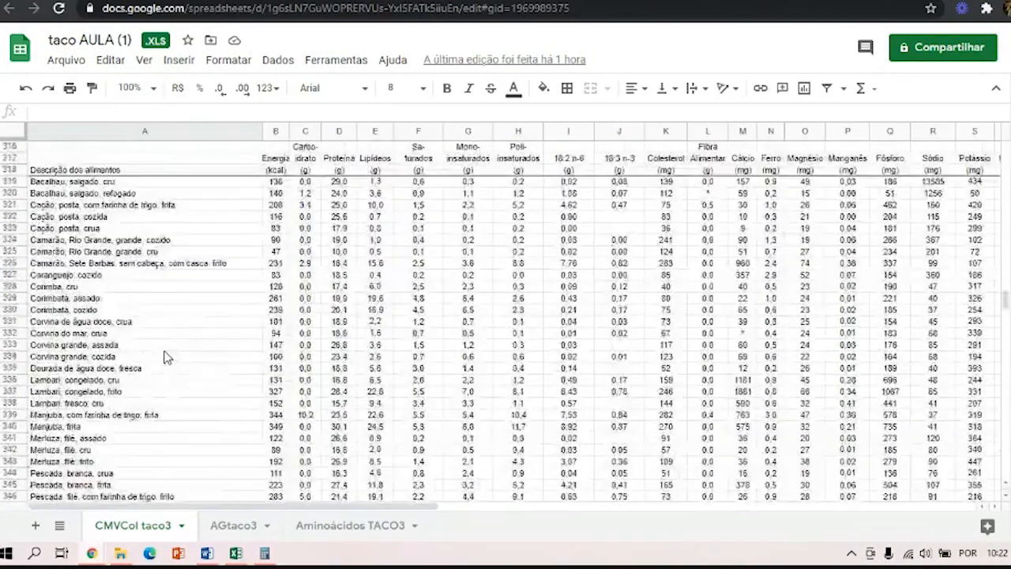
scroll(165, 359, up, 4)
scroll(166, 359, down, 9)
scroll(166, 359, down, 20)
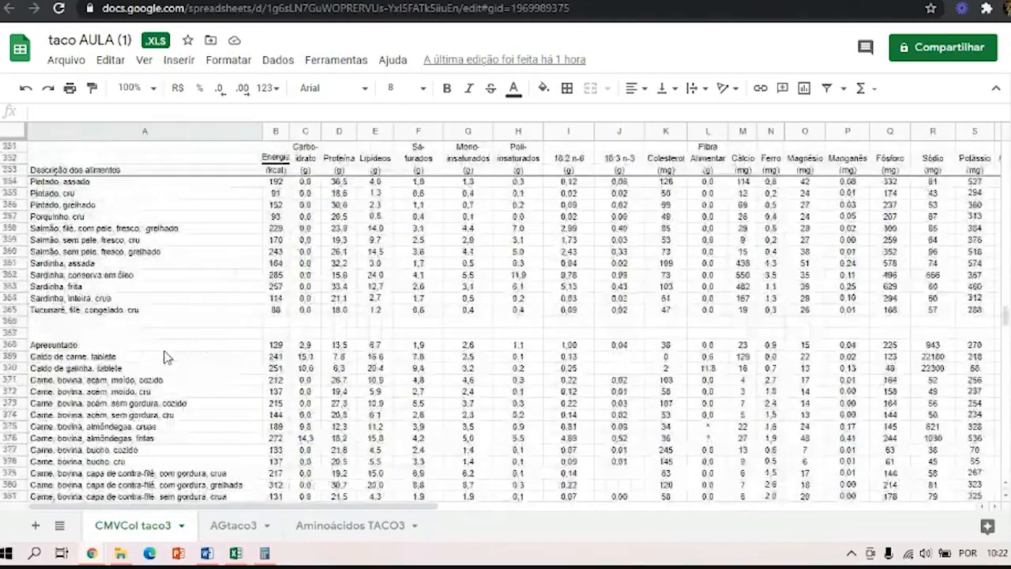
scroll(166, 357, down, 13)
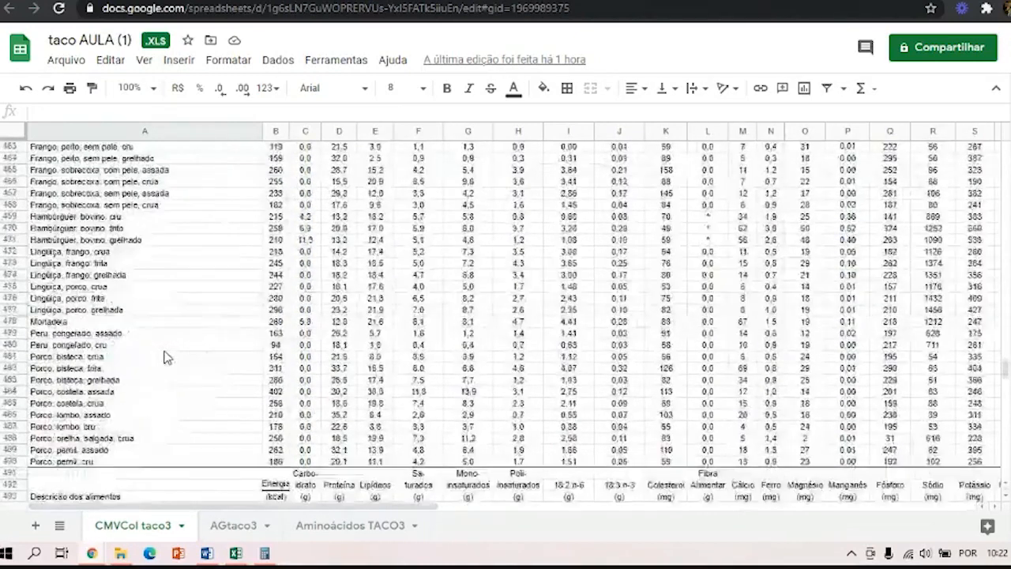
scroll(173, 338, down, 3)
scroll(174, 339, down, 15)
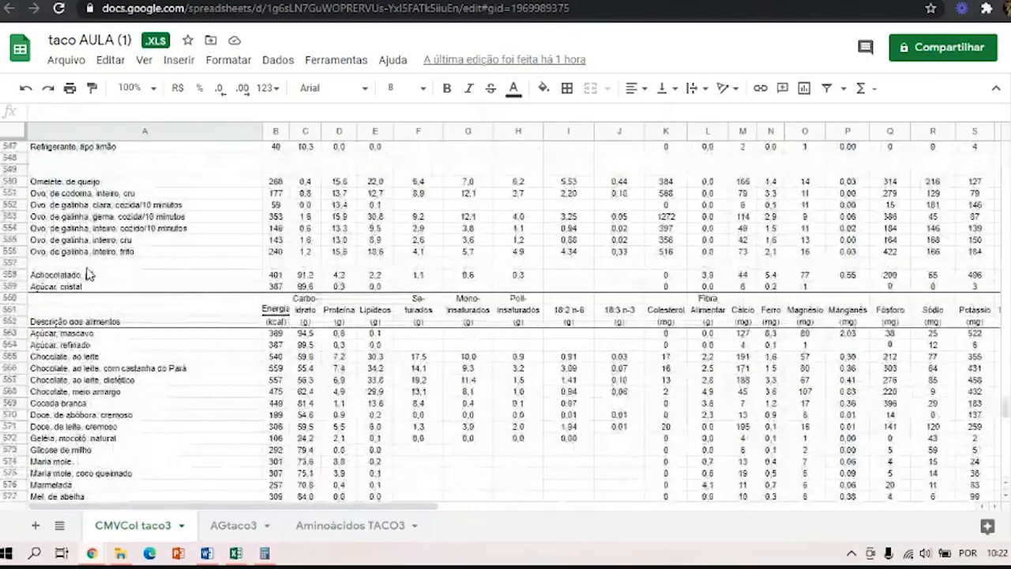
click(85, 242)
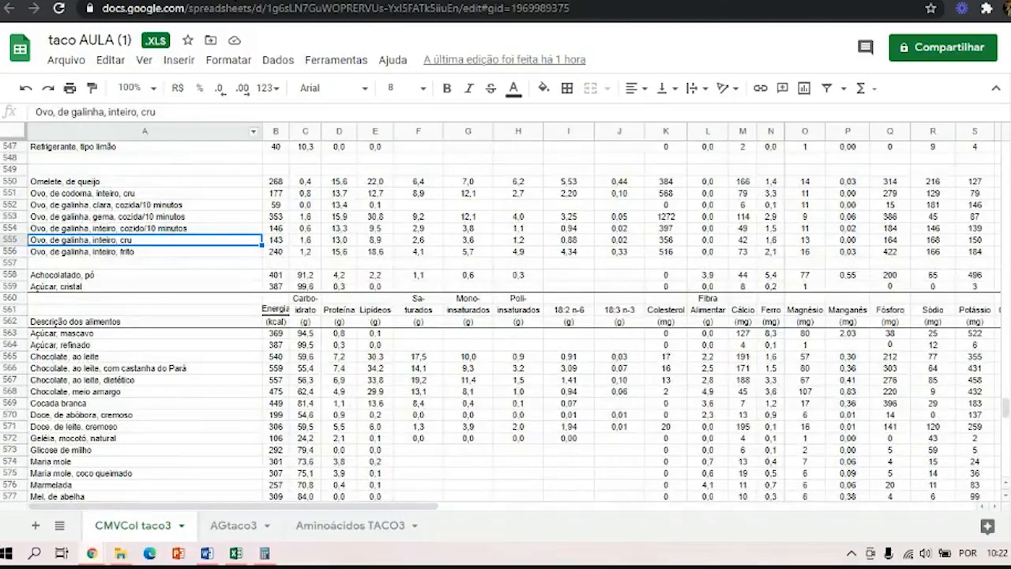
Return to the technical sheet and calculate the eggs' net weight per capita in Calculator by dividing 145,21 by 22, putting the calculator away.
click(217, 0)
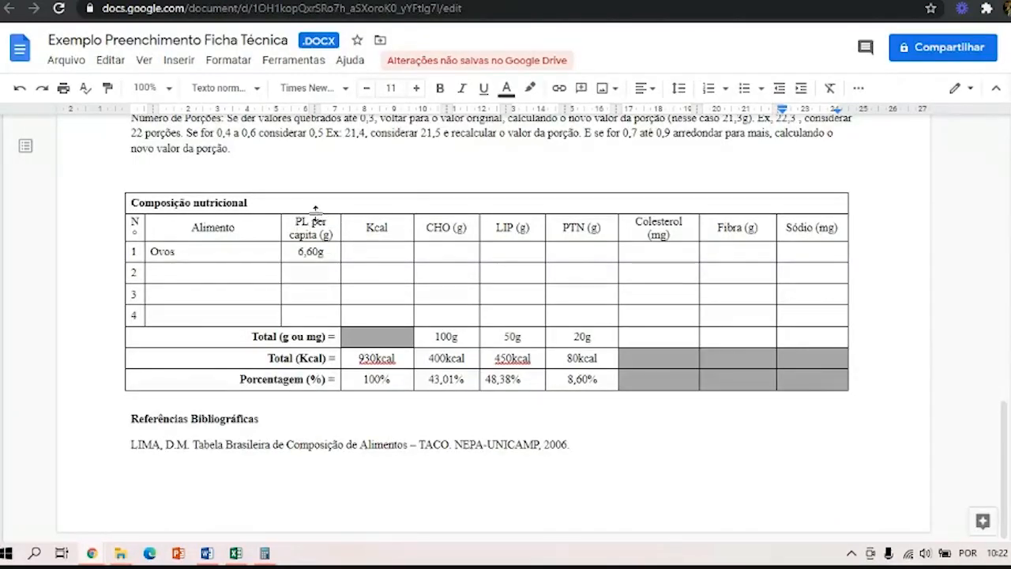
click(325, 252)
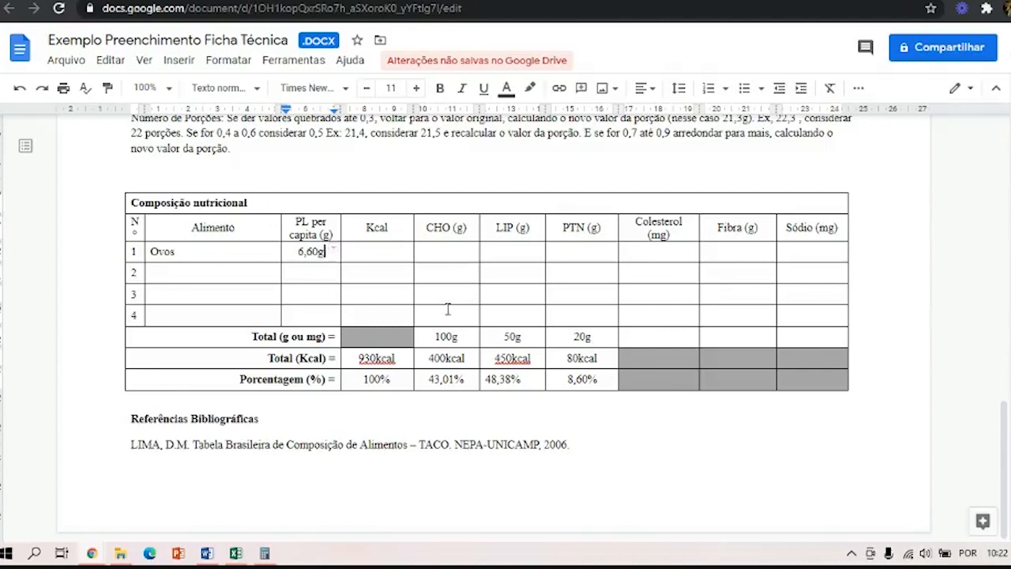
scroll(452, 308, up, 2)
scroll(453, 309, up, 10)
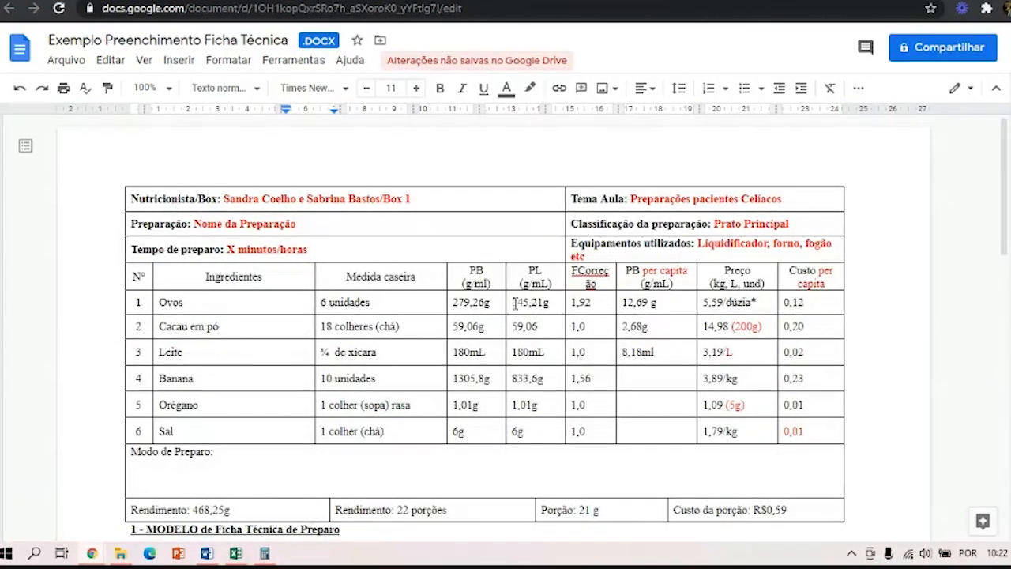
click(268, 557)
click(169, 282)
text(14)
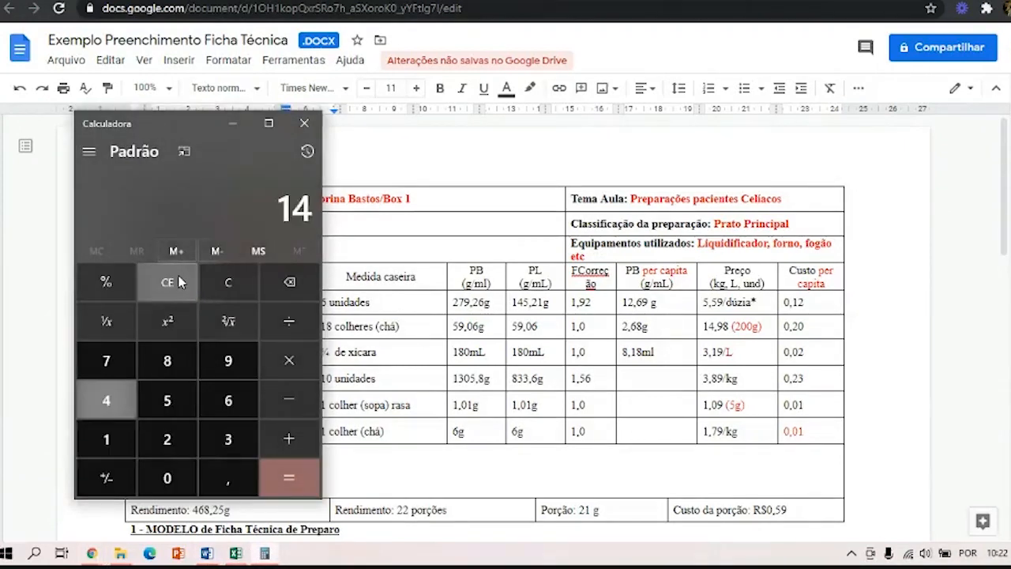
text(5,21/22)
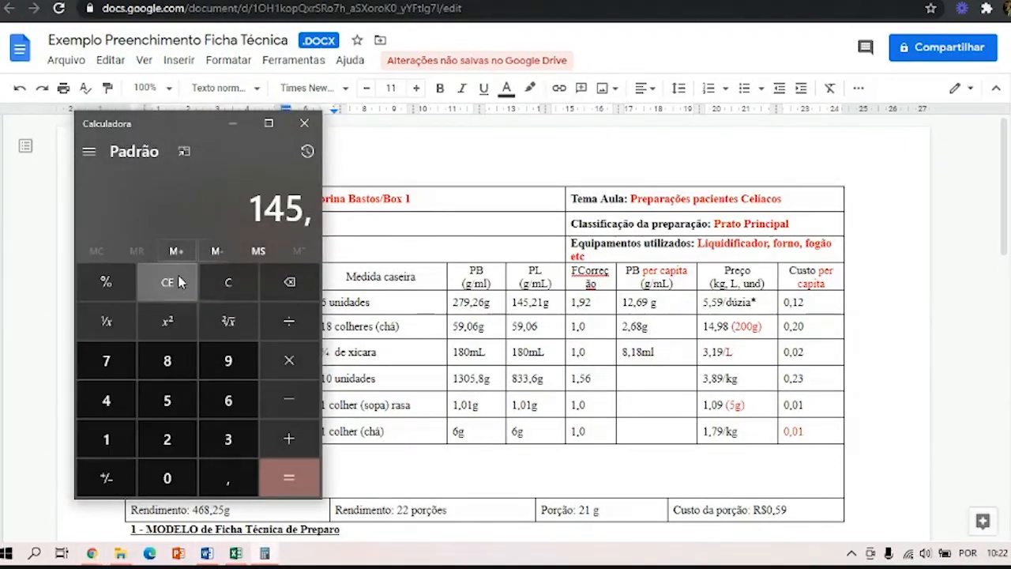
key(Return)
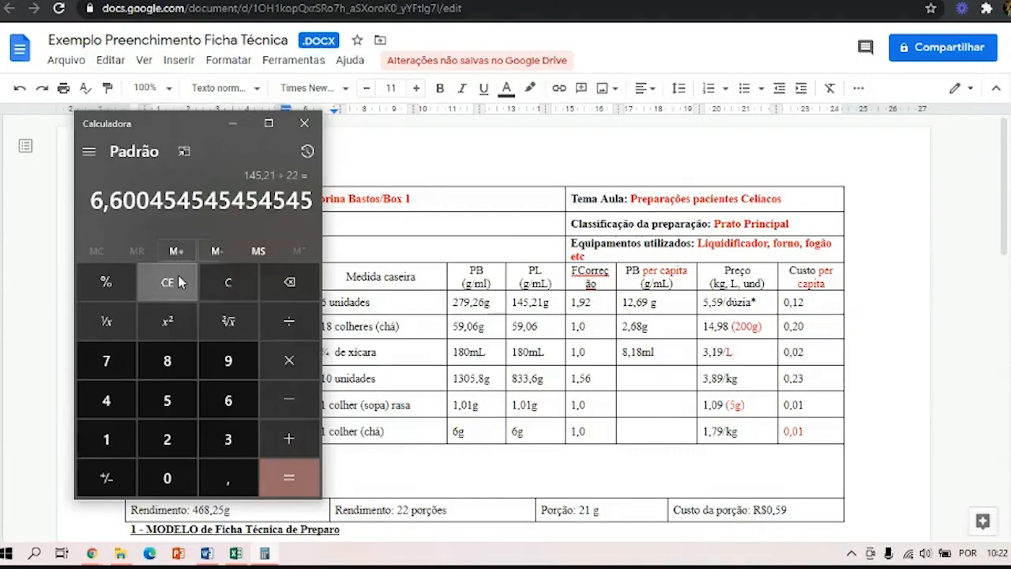
click(230, 124)
Check the eggs' net weight per capita in the Composição nutricional table and return to the raw whole egg entry in the taco AULA spreadsheet.
scroll(269, 352, down, 4)
scroll(269, 352, down, 8)
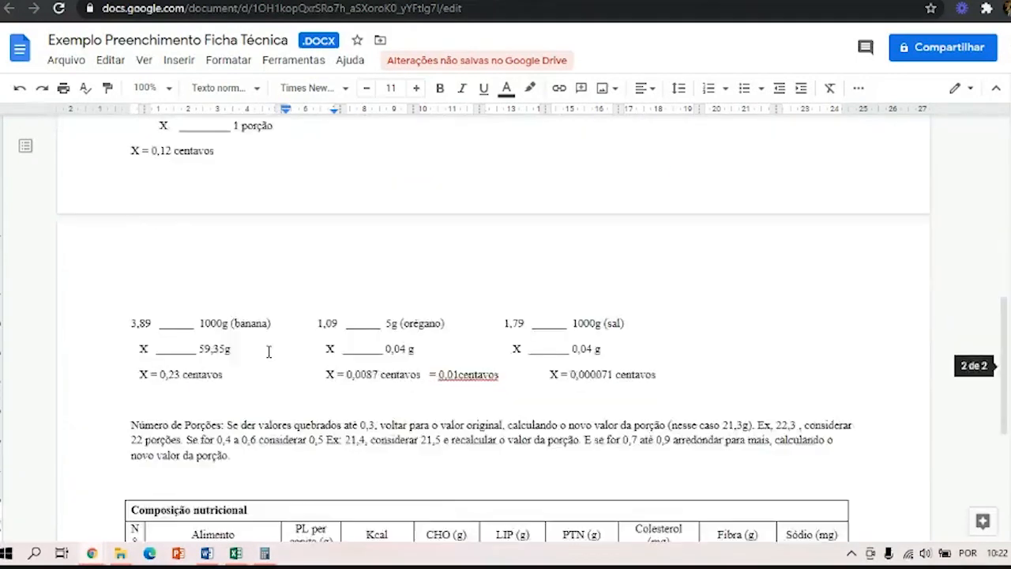
click(321, 254)
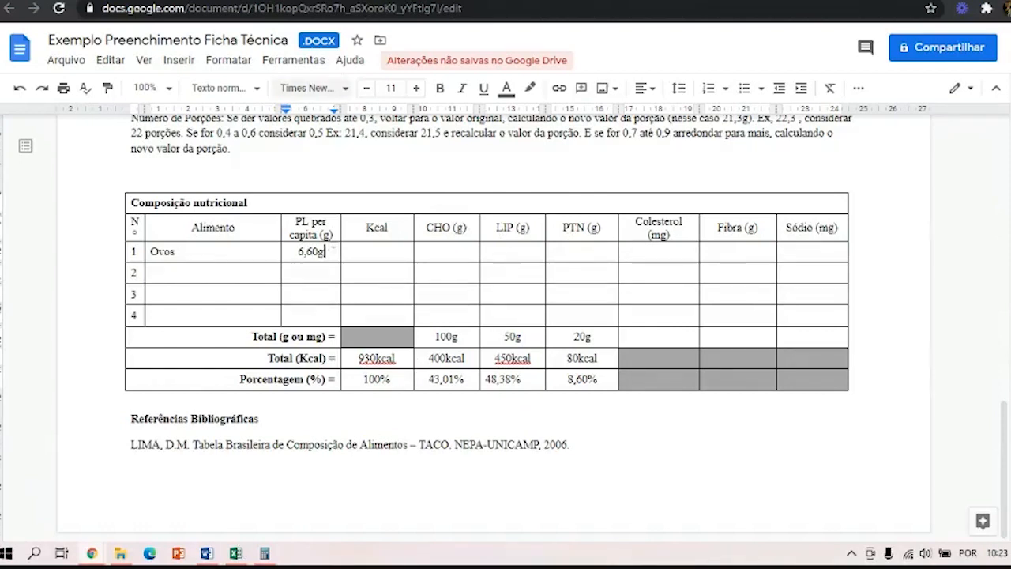
click(355, 2)
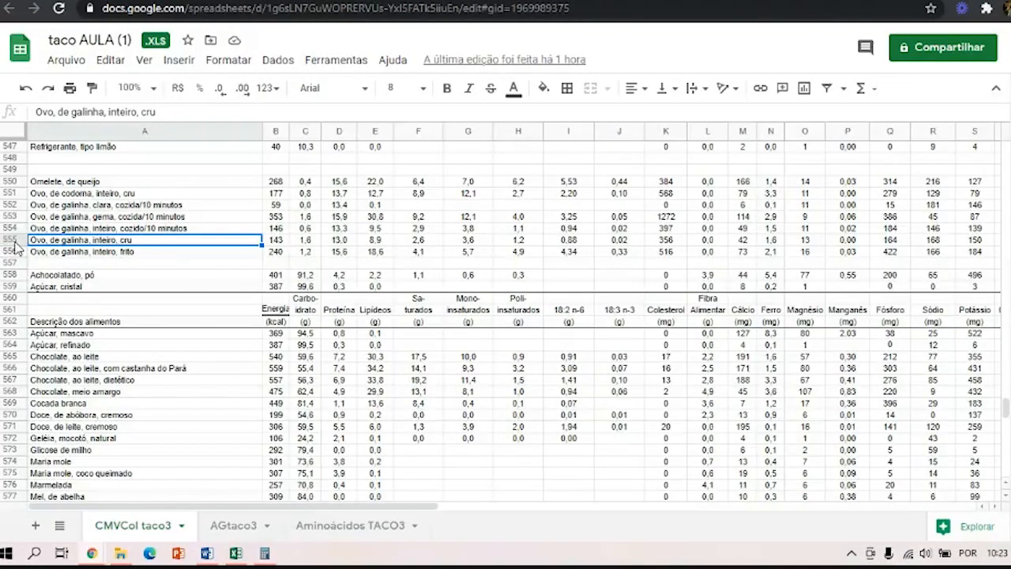
Copy the whole "Ovo, de galinha, inteiro, cru" row from taco AULA and locate the same food in the Planilha para cálculo de dieta spreadsheet.
click(14, 239)
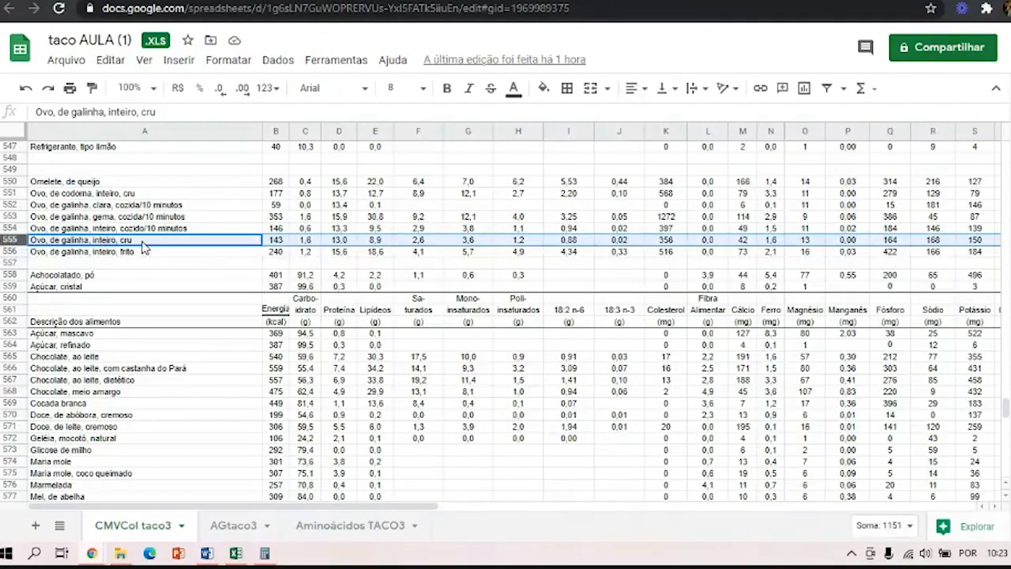
key(ctrl+c)
click(431, 2)
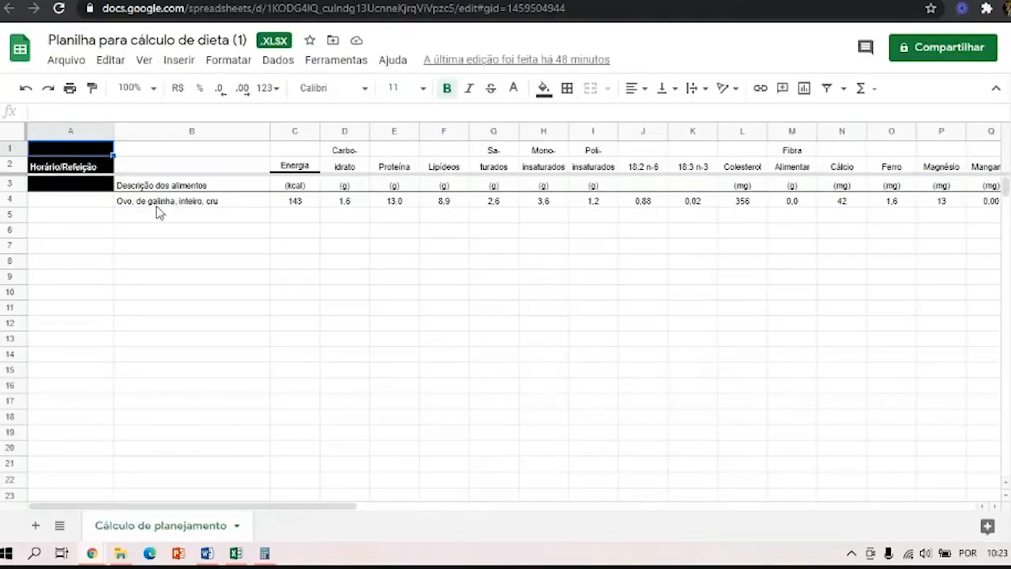
click(154, 207)
click(300, 1)
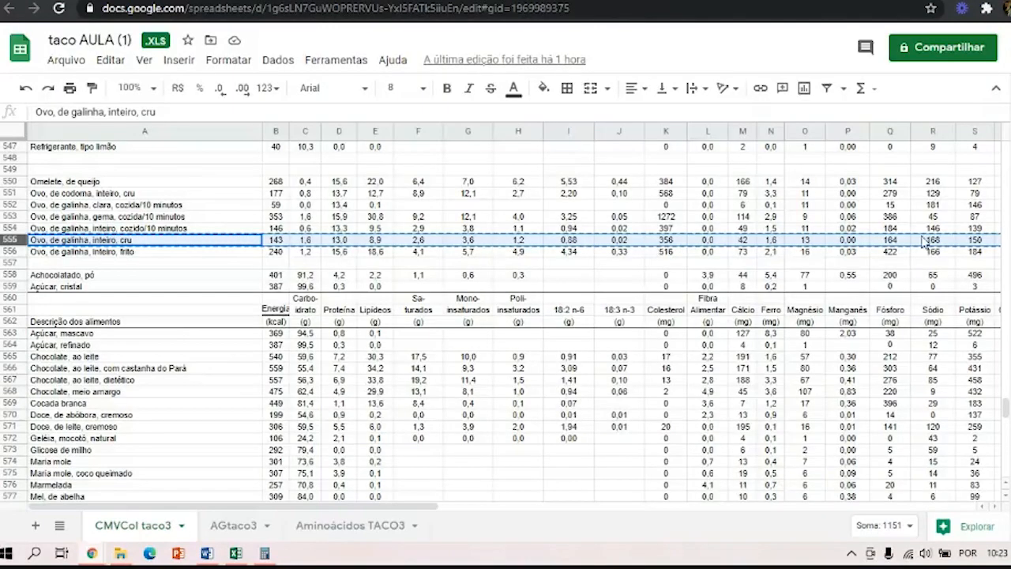
click(207, 2)
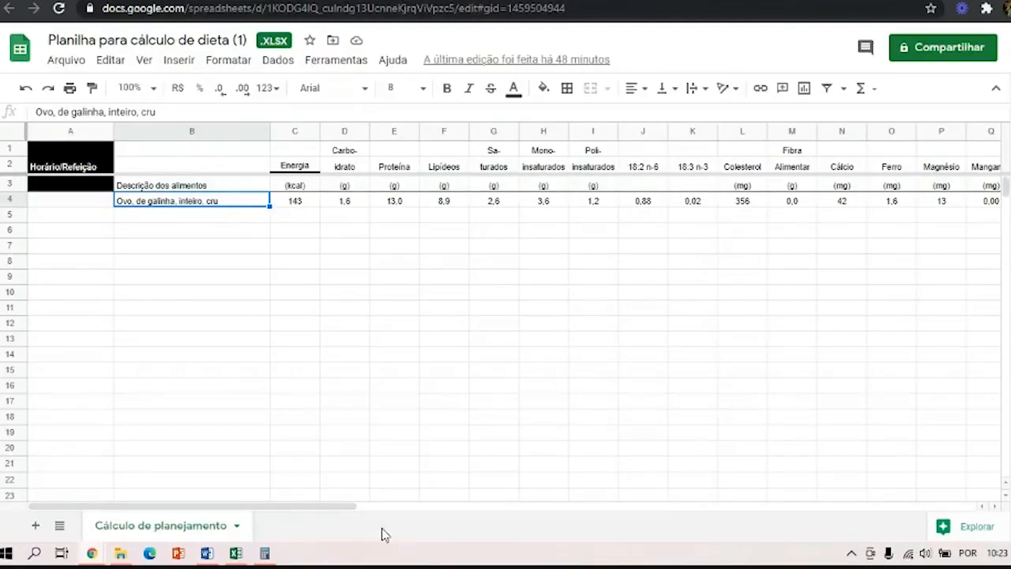
Set the raw egg's Porção to 5,0 in the diet calculation spreadsheet and reselect that cell.
drag(300, 509, 659, 523)
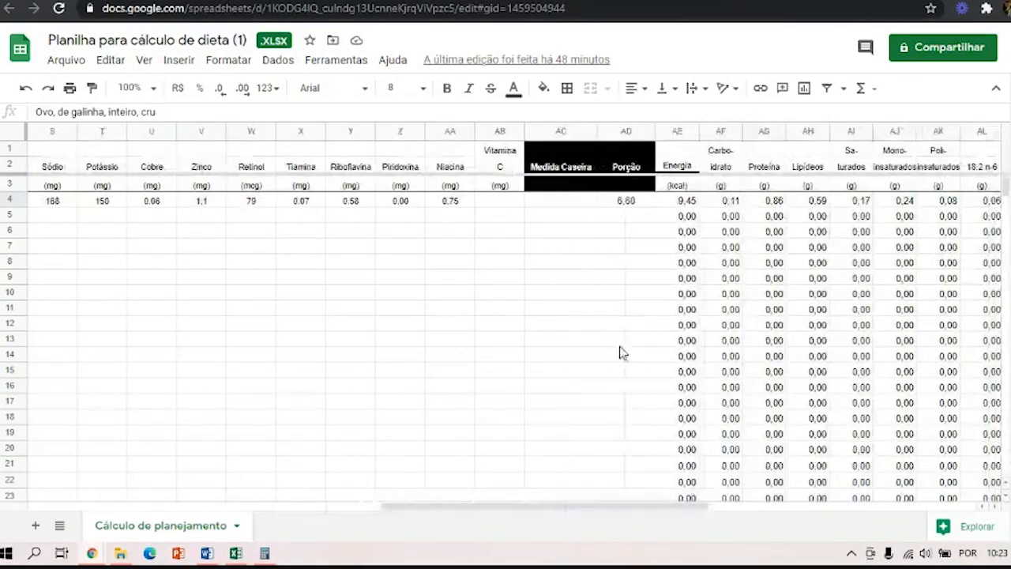
click(628, 204)
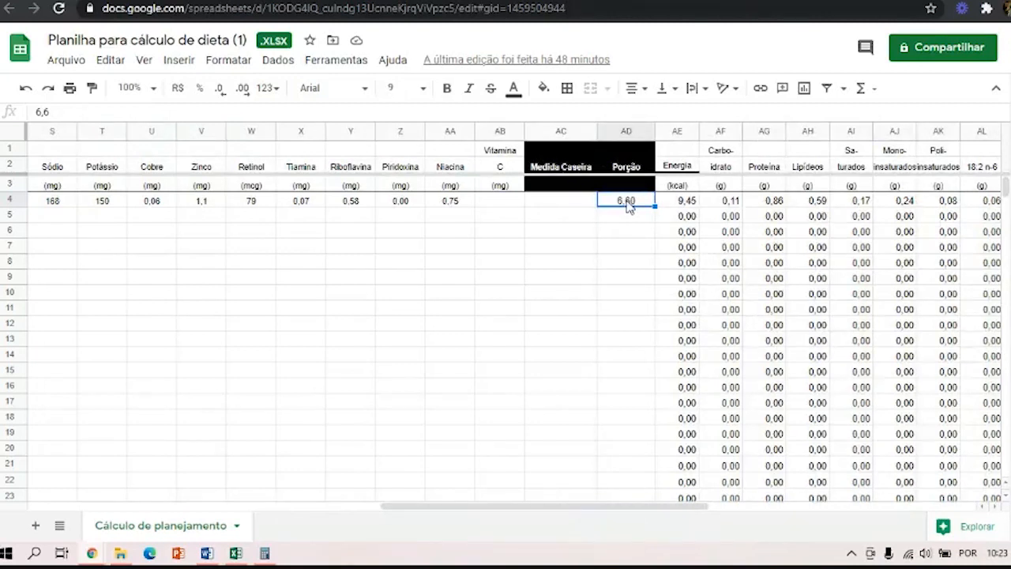
text(5,0)
key(Return)
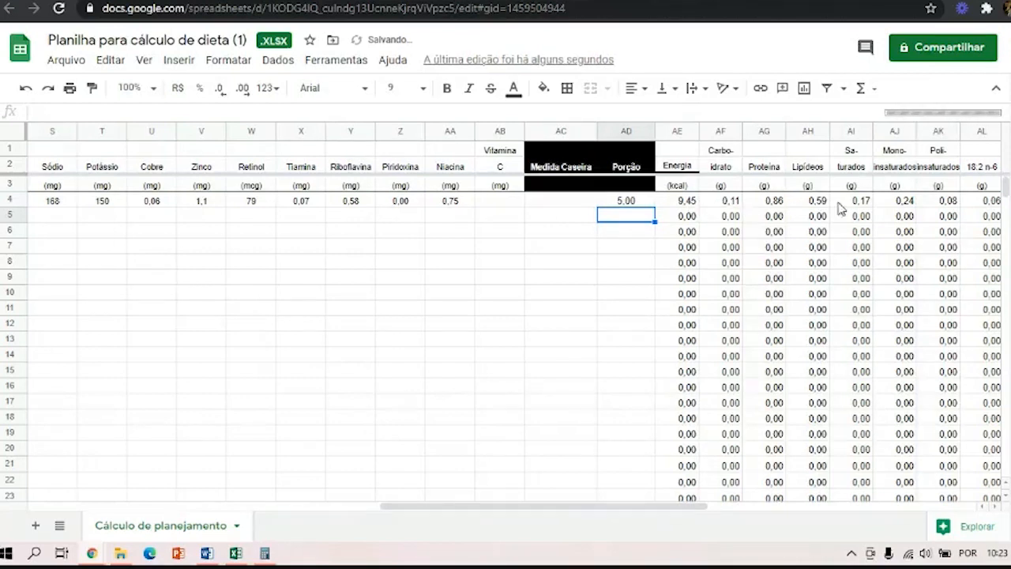
key(Up)
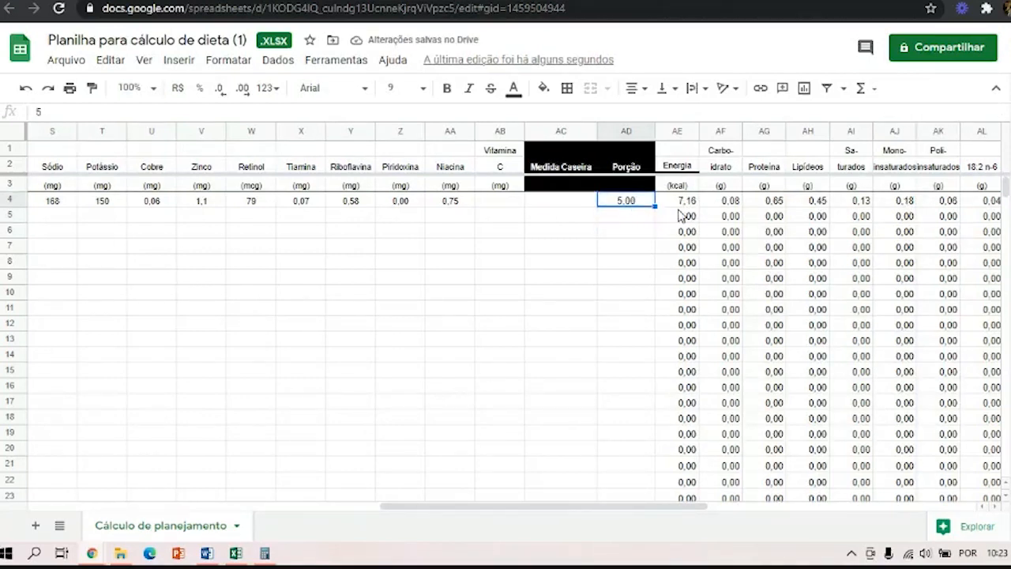
Check the nutrients calculated for the egg portion and set its Porção to 6,60.
drag(569, 510, 637, 519)
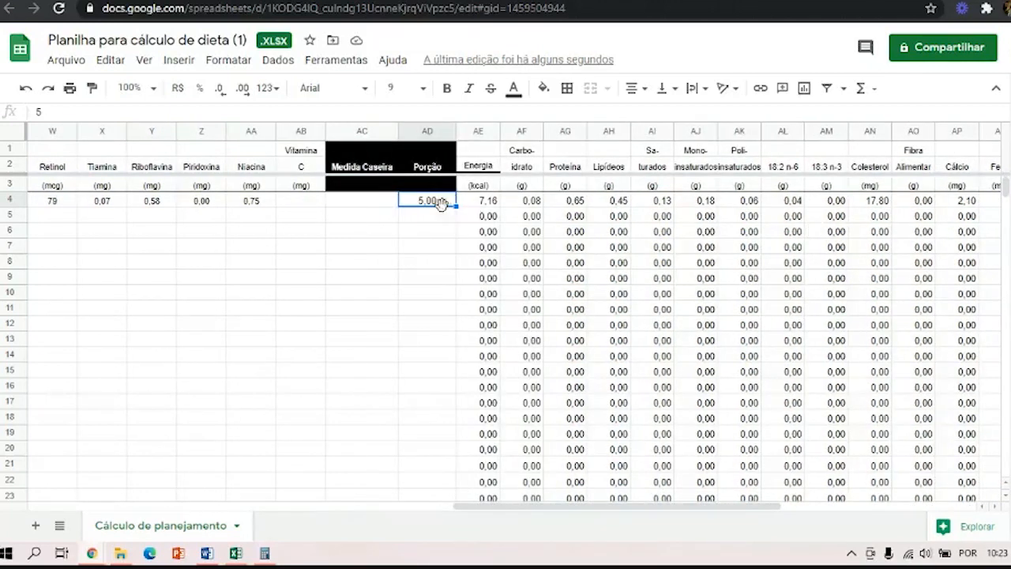
text(6,60)
key(Return)
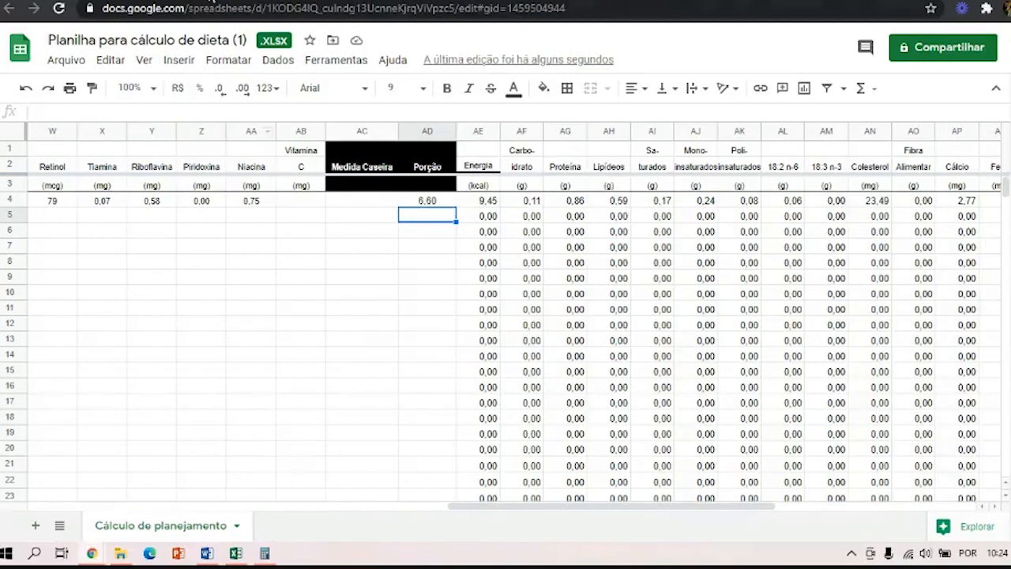
Return to the technical sheet and review the Total (Kcal) and Porcentagem (%) rows for Kcal, CHO and LIP in the Composição nutricional table.
click(211, 1)
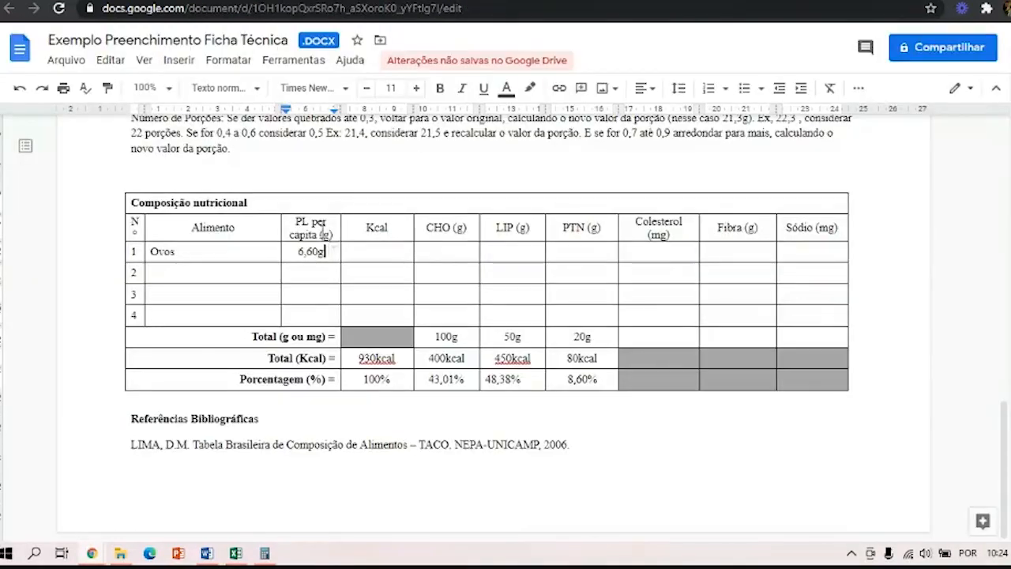
click(334, 251)
double_click(375, 380)
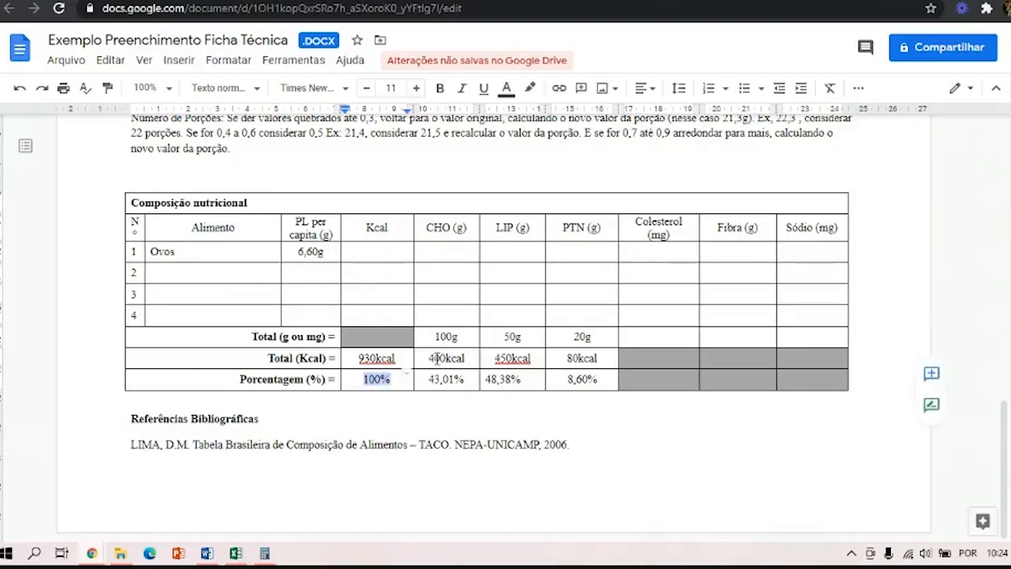
drag(428, 358, 467, 380)
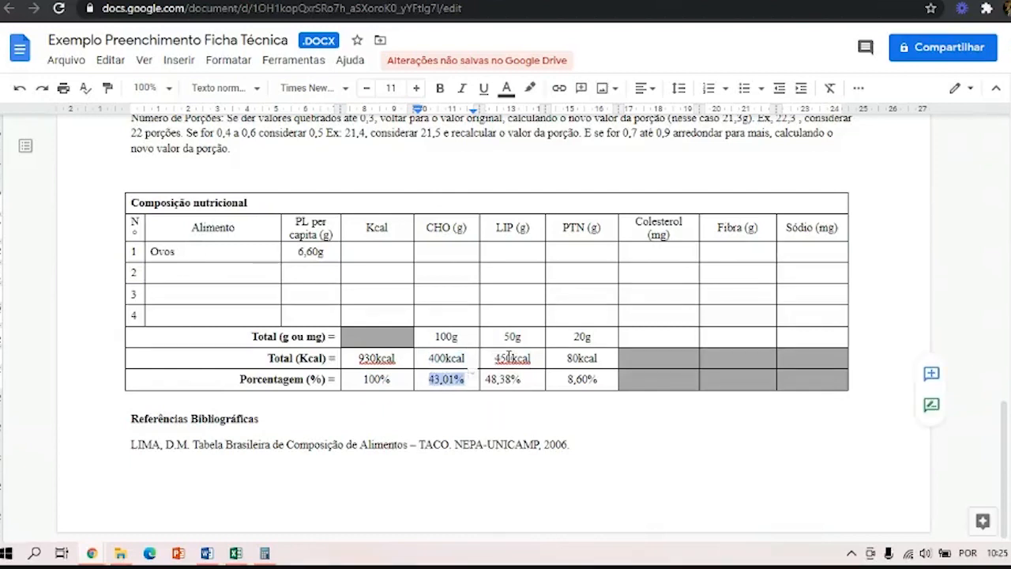
double_click(509, 358)
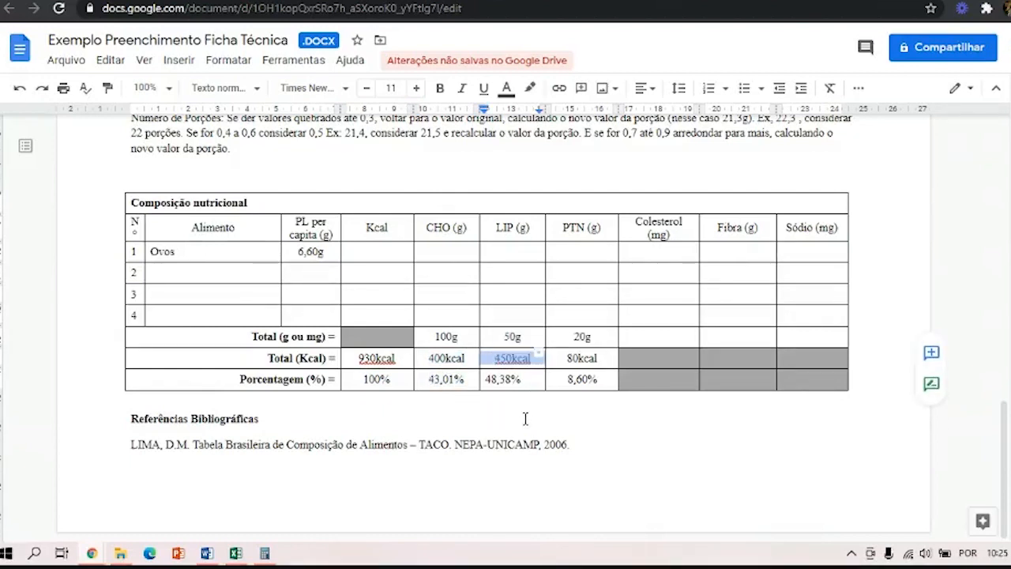
drag(486, 381, 529, 382)
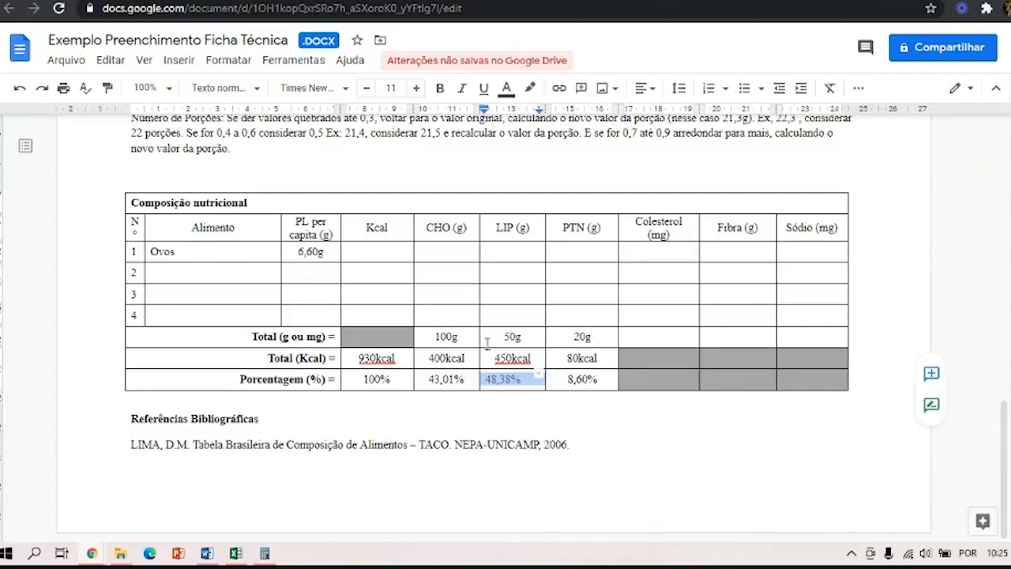
click(454, 412)
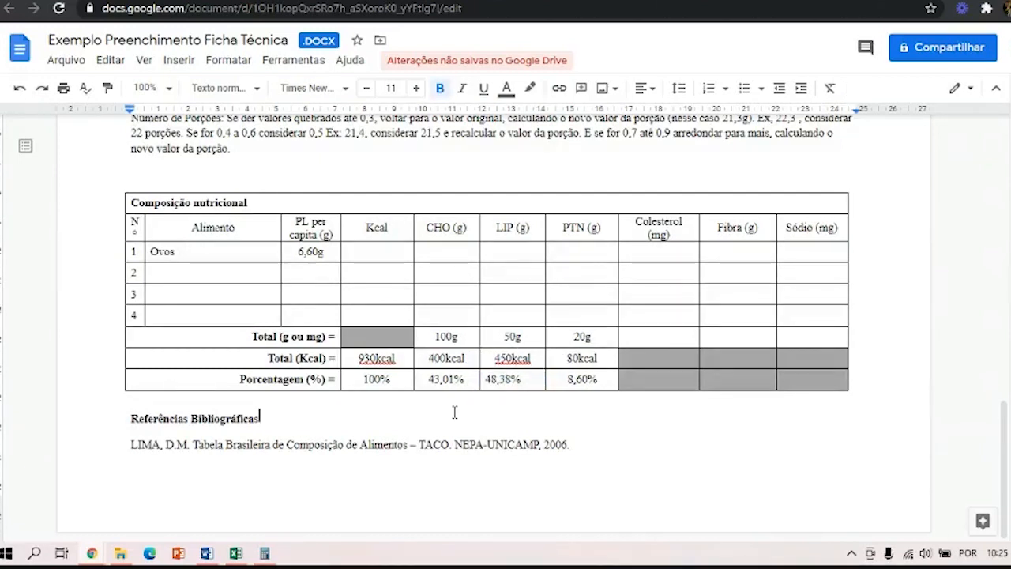
Review the supporting cost calculations and the ingredients table, including the yield, portion and portion cost fields.
scroll(454, 411, up, 2)
scroll(454, 411, up, 7)
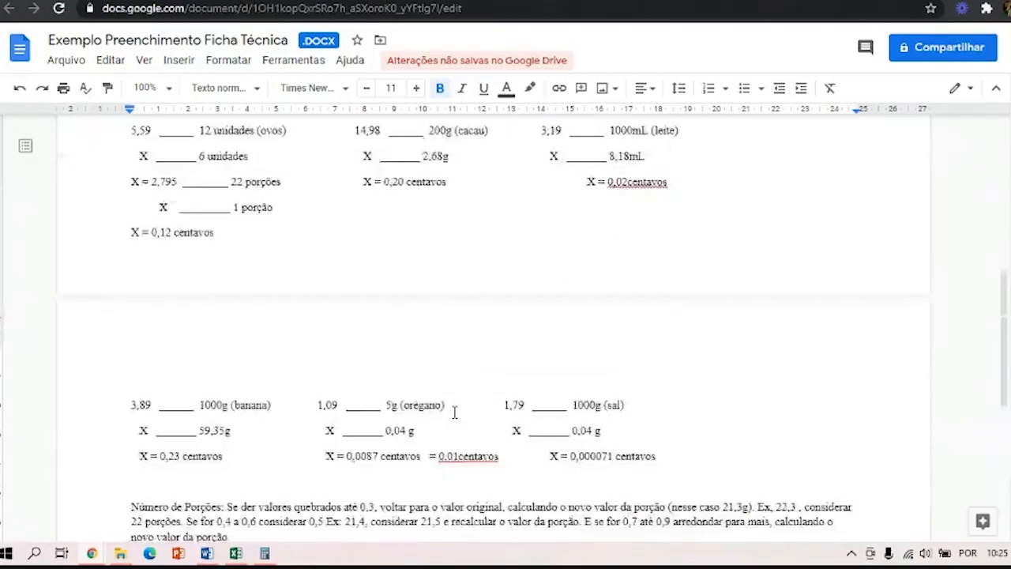
scroll(455, 411, up, 2)
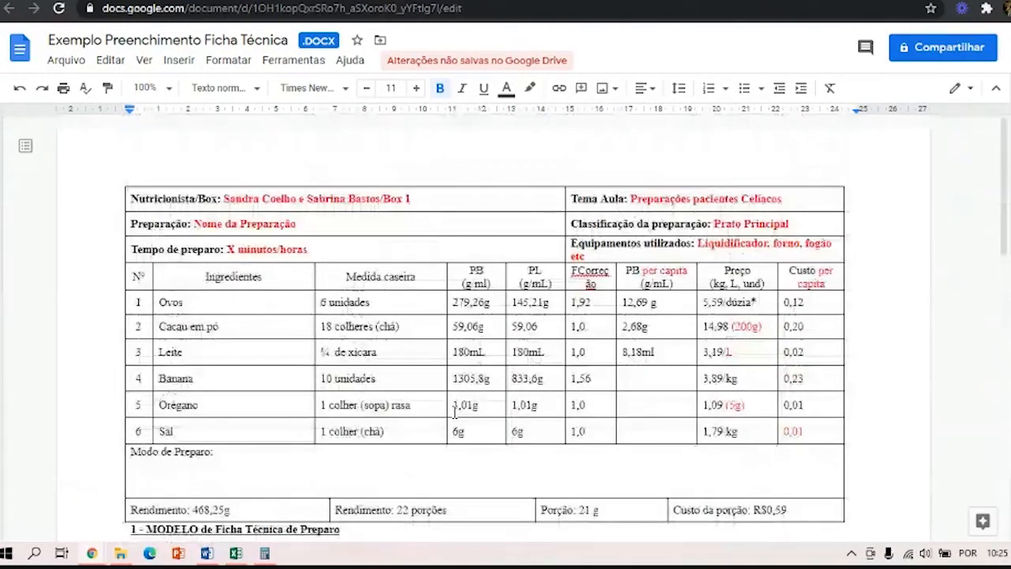
scroll(454, 412, down, 1)
scroll(454, 411, up, 1)
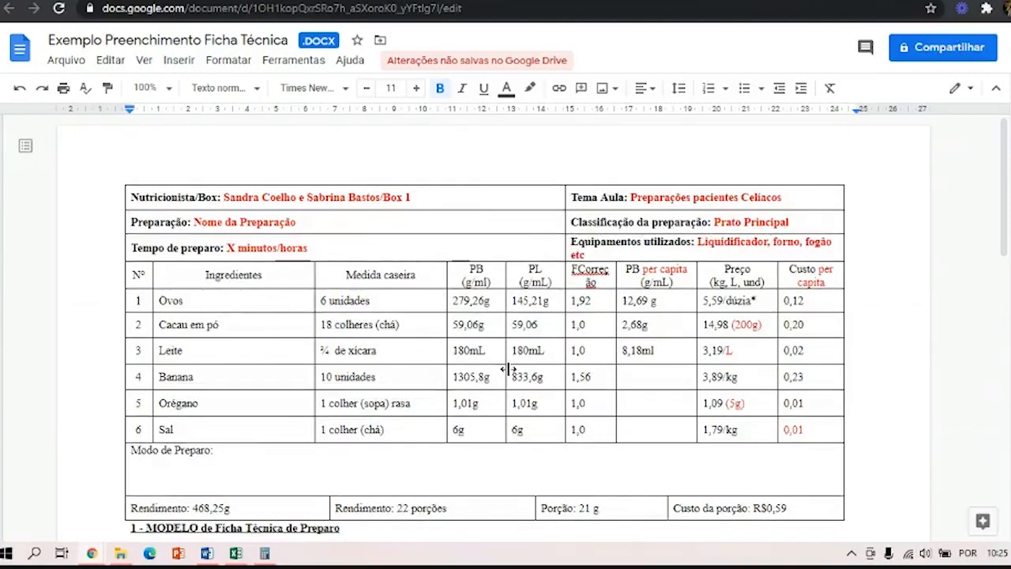
scroll(508, 368, down, 2)
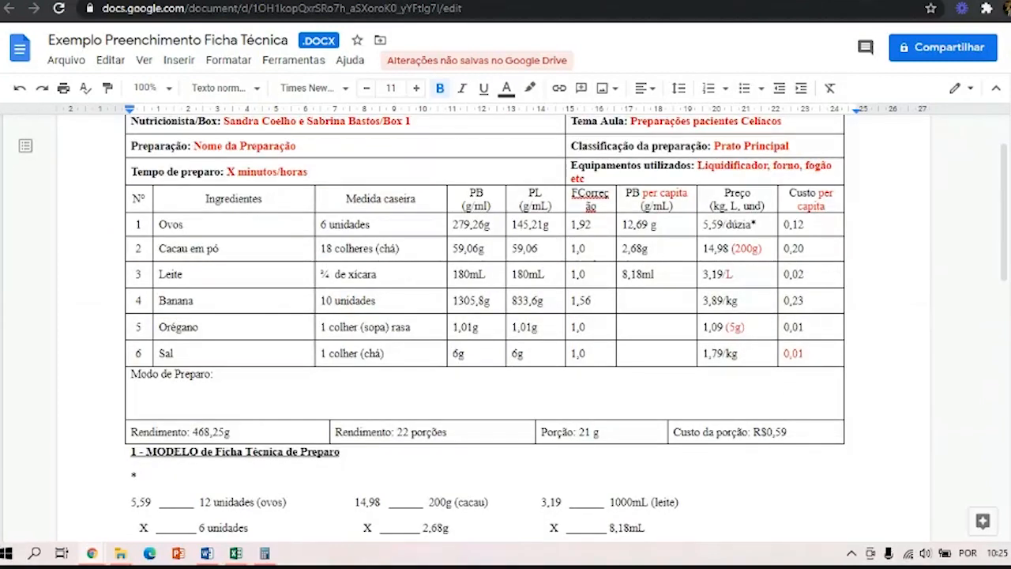
Switch to the Google Meet call and open the options that include Interromper gravação.
key(ctrl+Tab)
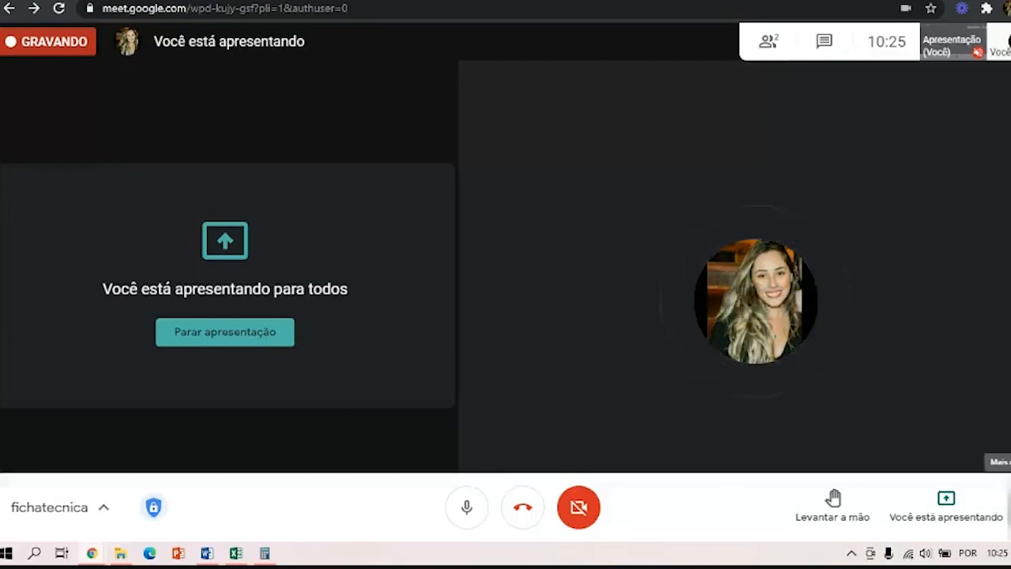
click(1008, 506)
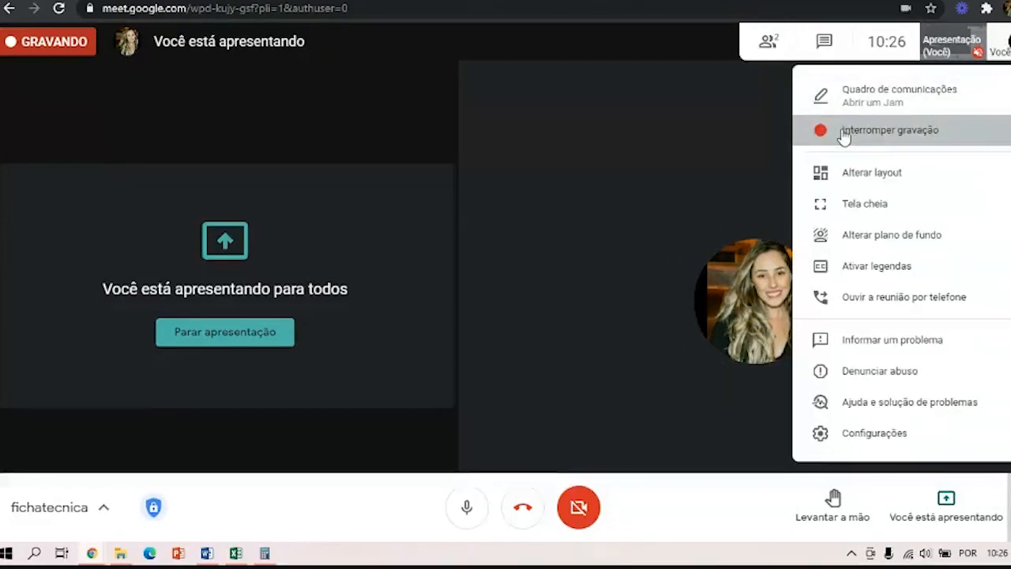